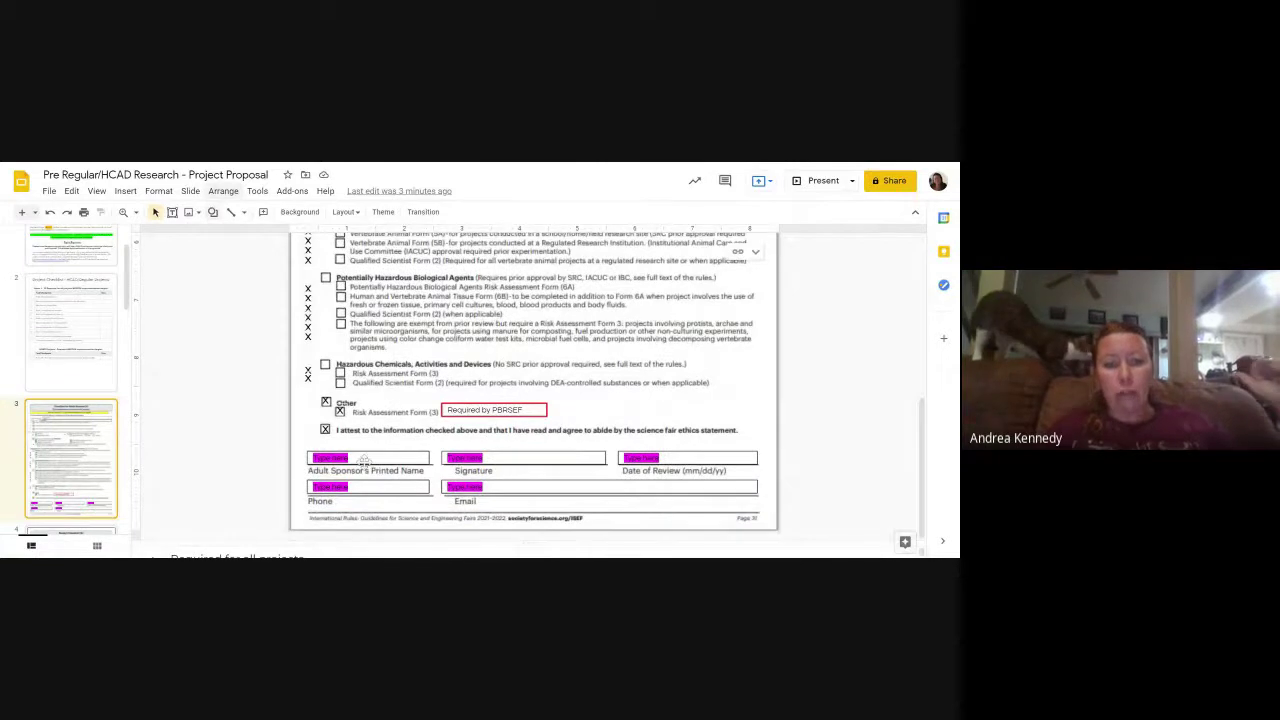
Step: Go over slide 3's sponsor fields: printed name, signature, date of review, phone and email
left_click(369, 460)
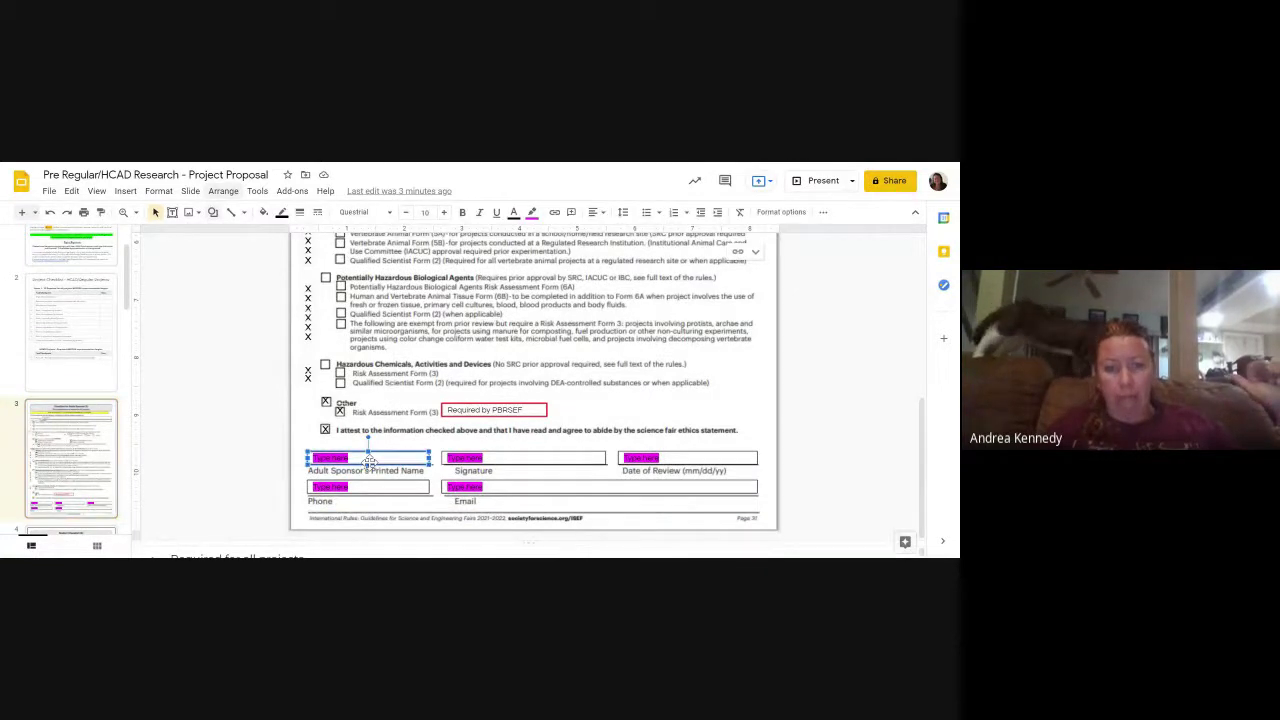
left_click(500, 460)
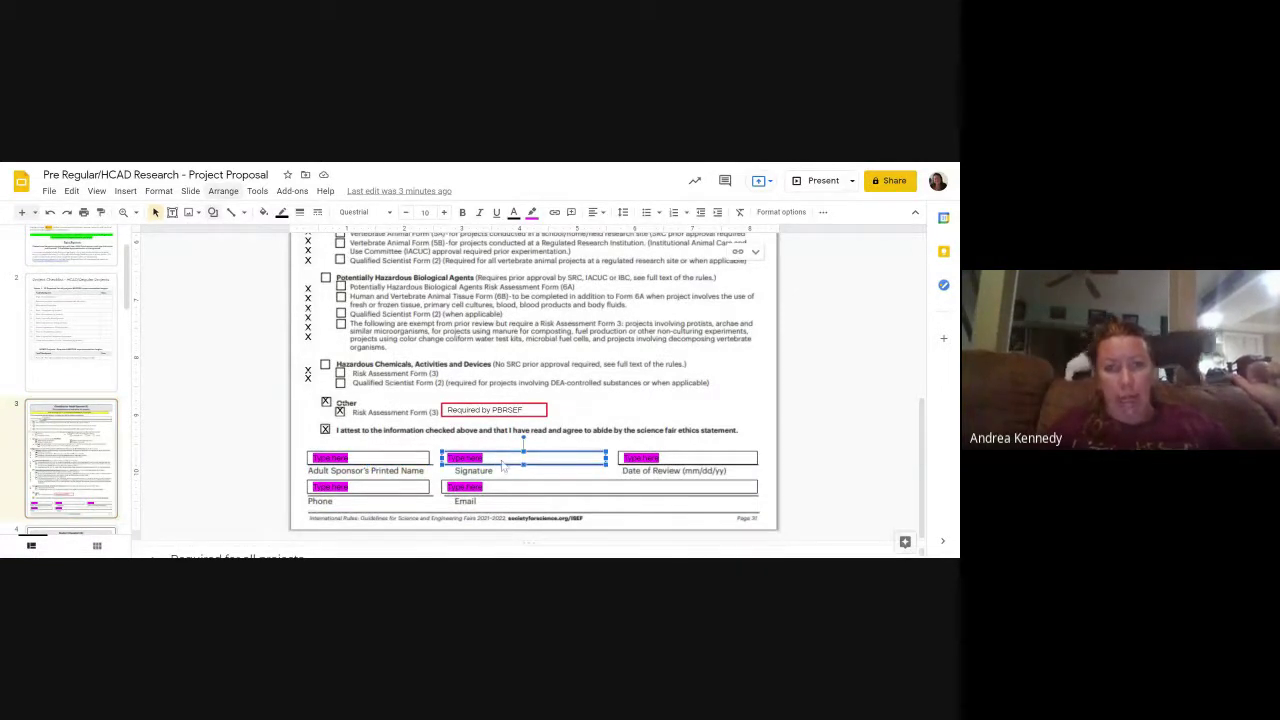
key("Tab")
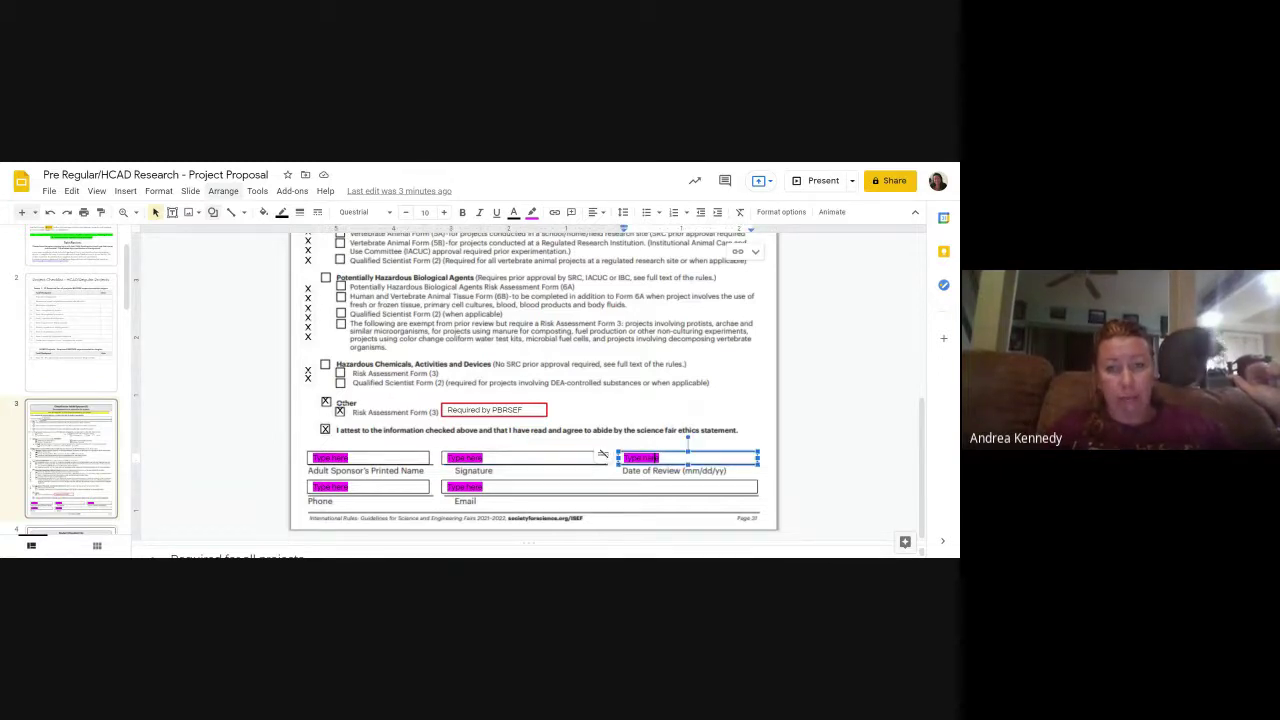
left_click(402, 489)
left_click(514, 488)
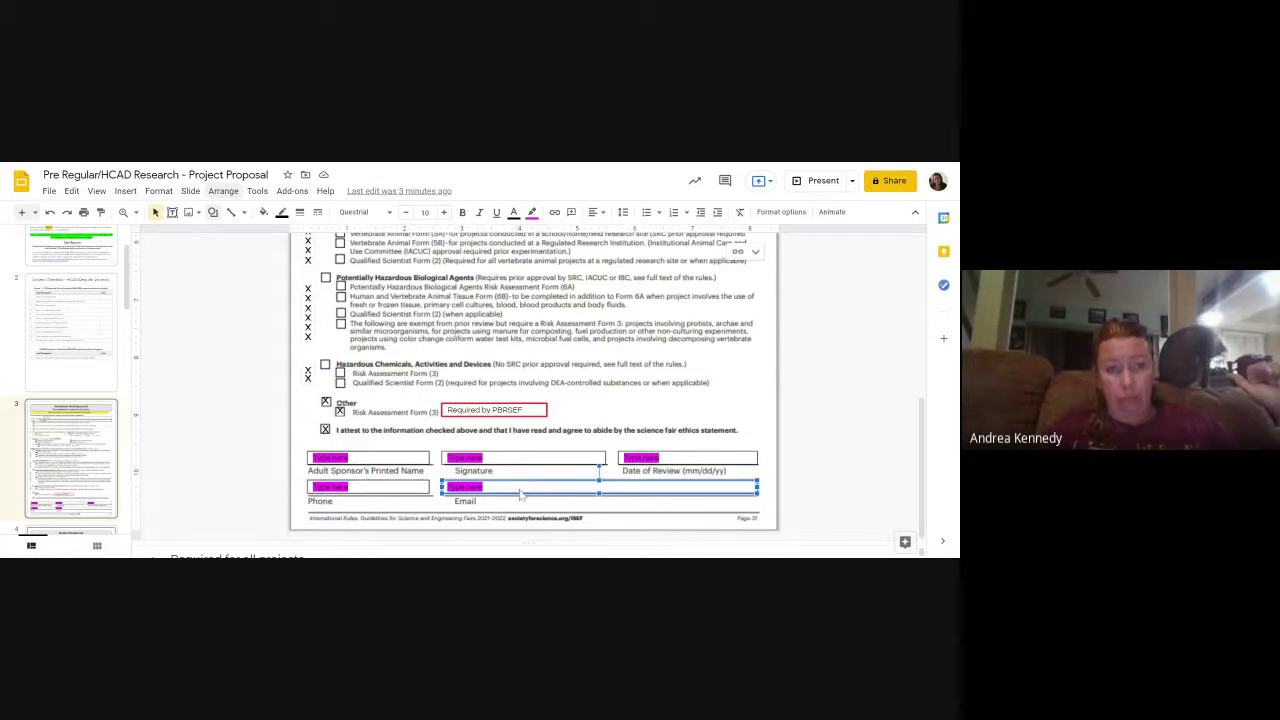
Step: Bring up slide 4, the Student Checklist (1A), scrolled to its top
scroll(70, 400, "down", 3)
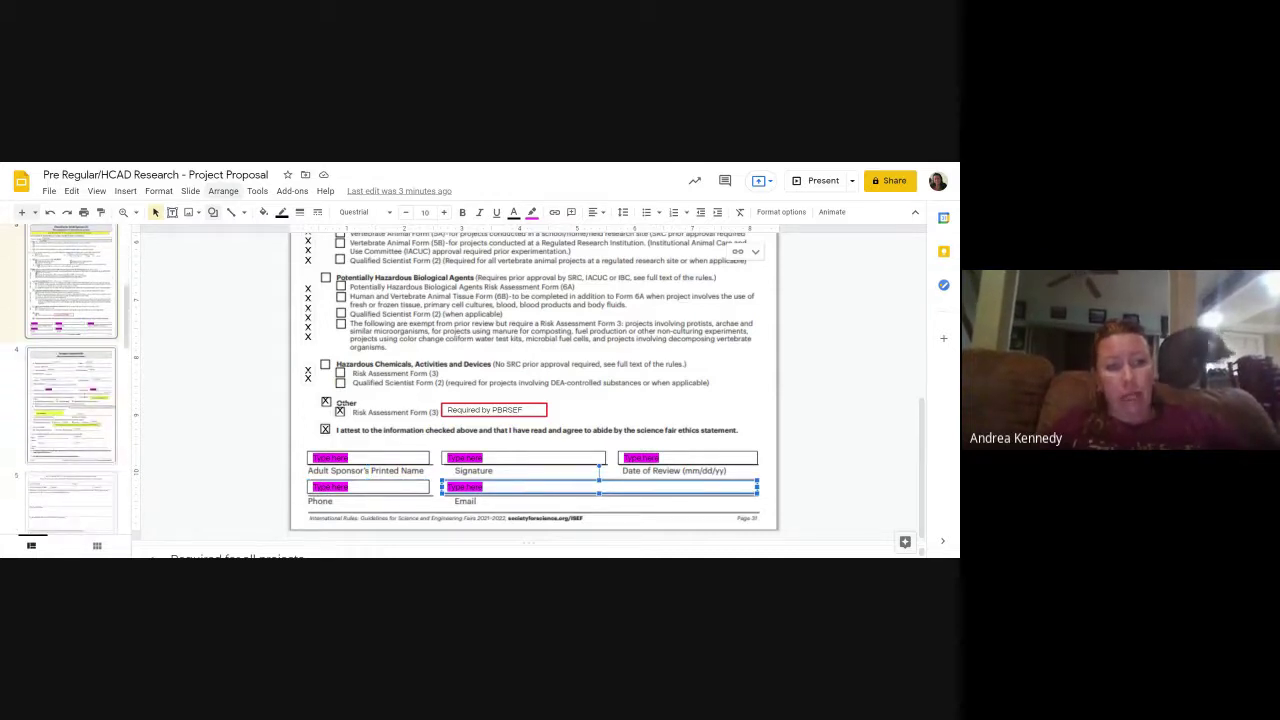
left_click(70, 400)
scroll(530, 385, "up", 5)
scroll(437, 346, "up", 4)
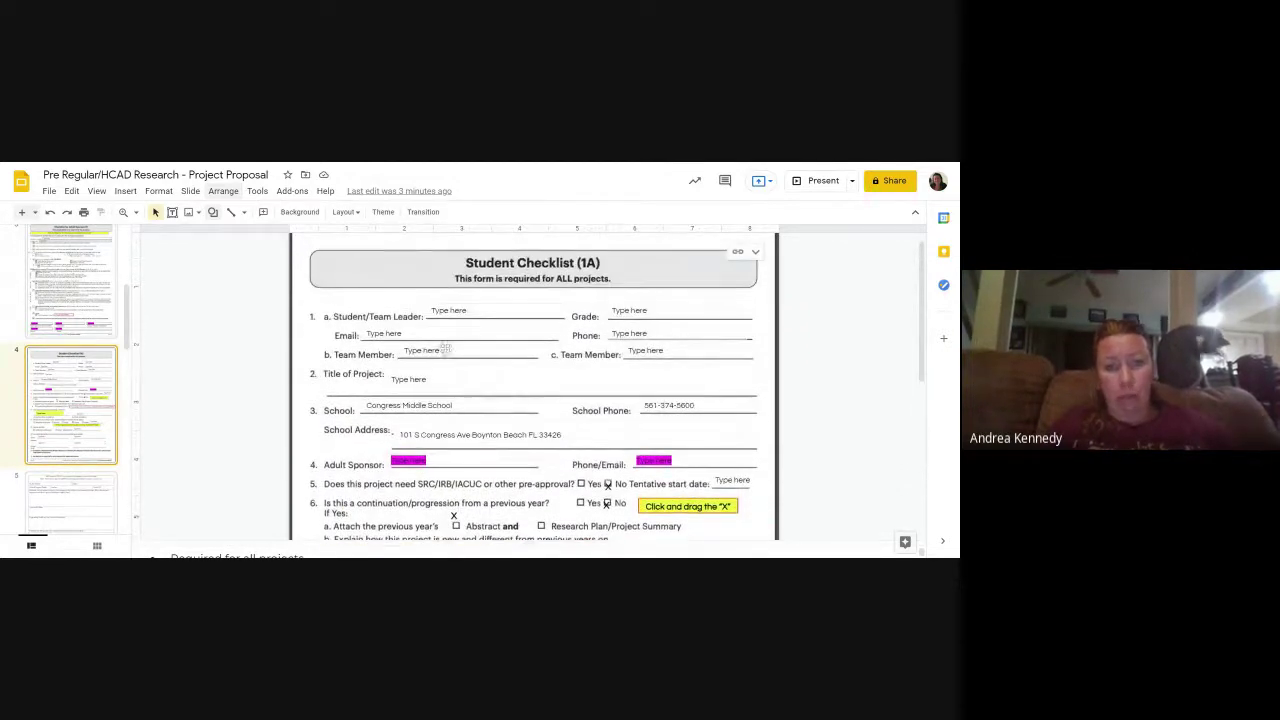
left_click(408, 460)
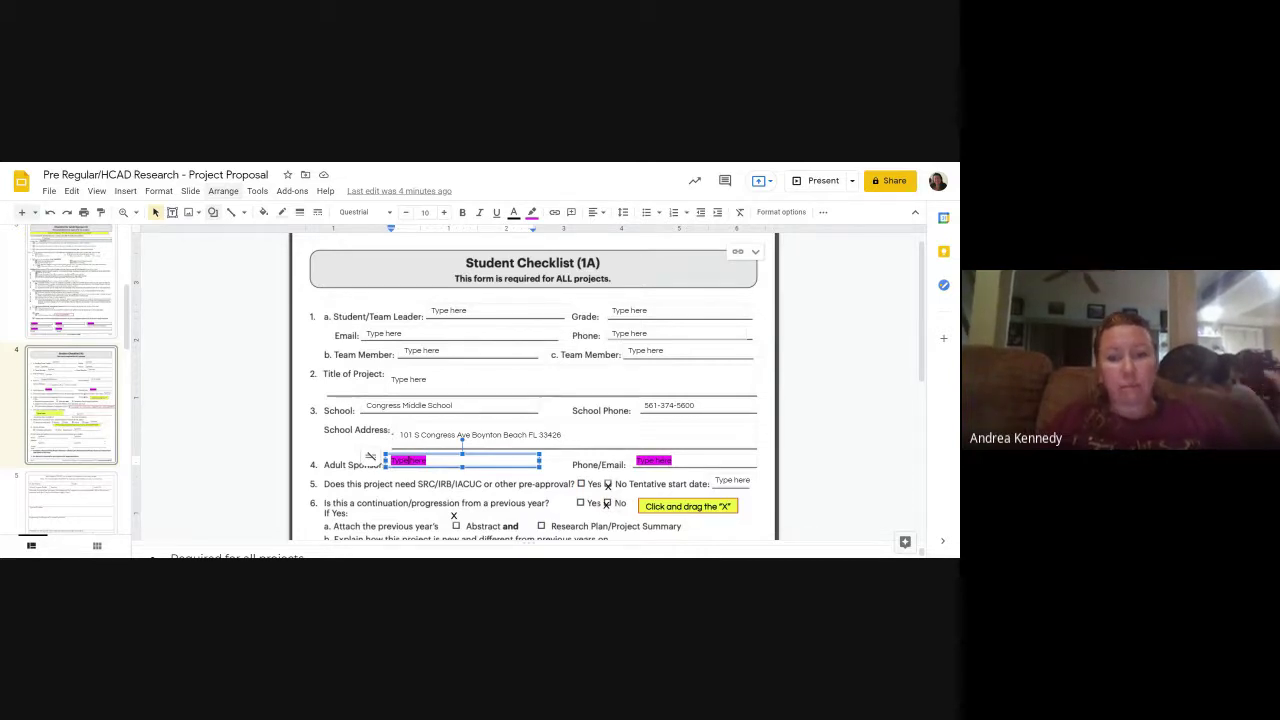
left_click(620, 459)
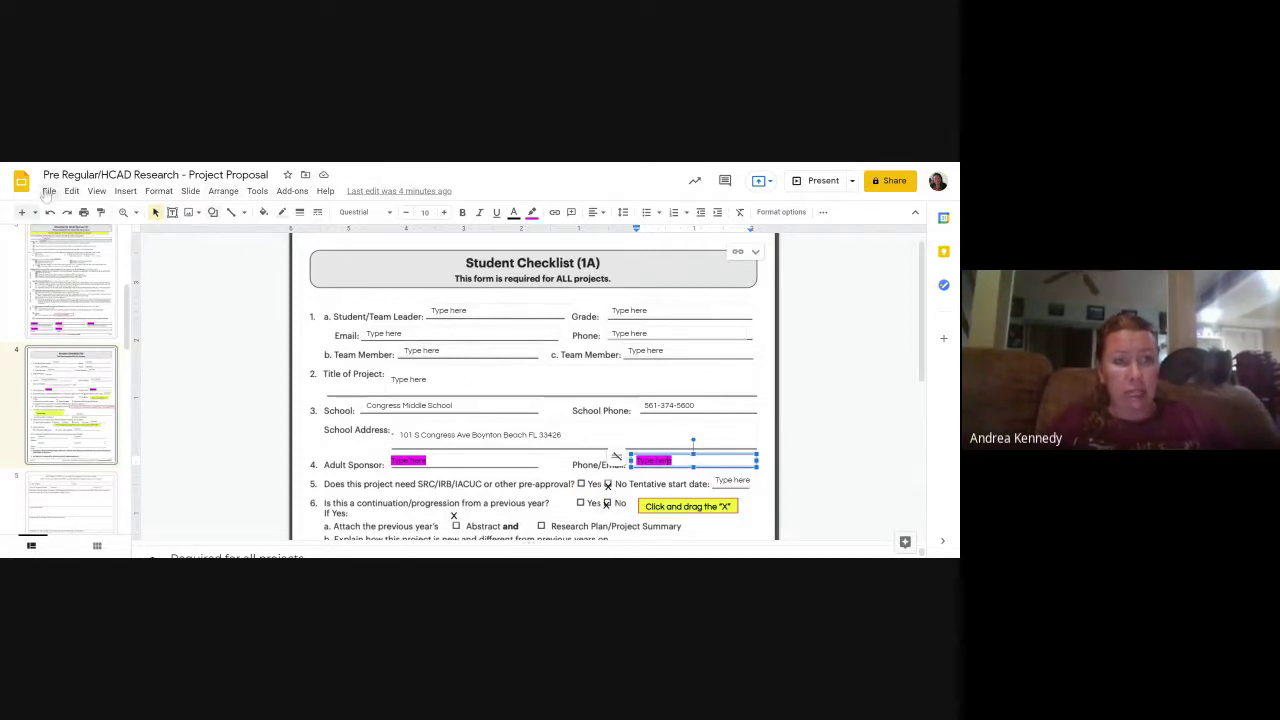
left_click(48, 191)
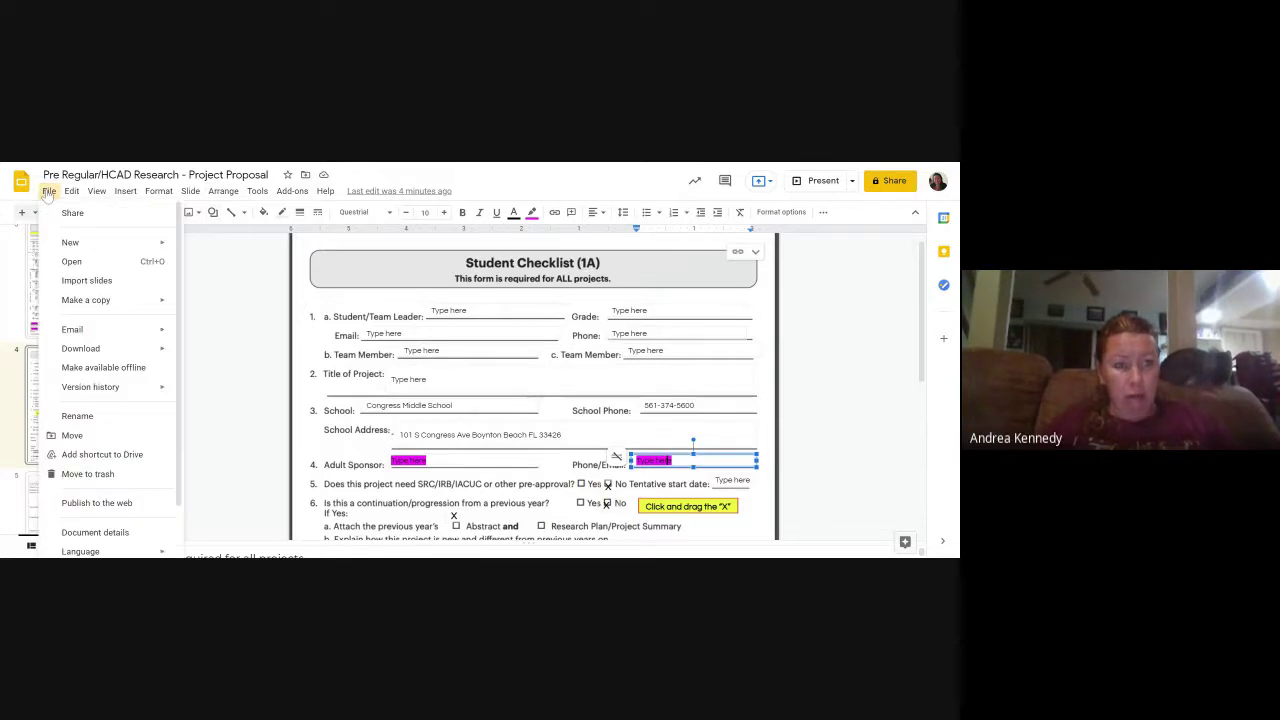
mouse_move(150, 393)
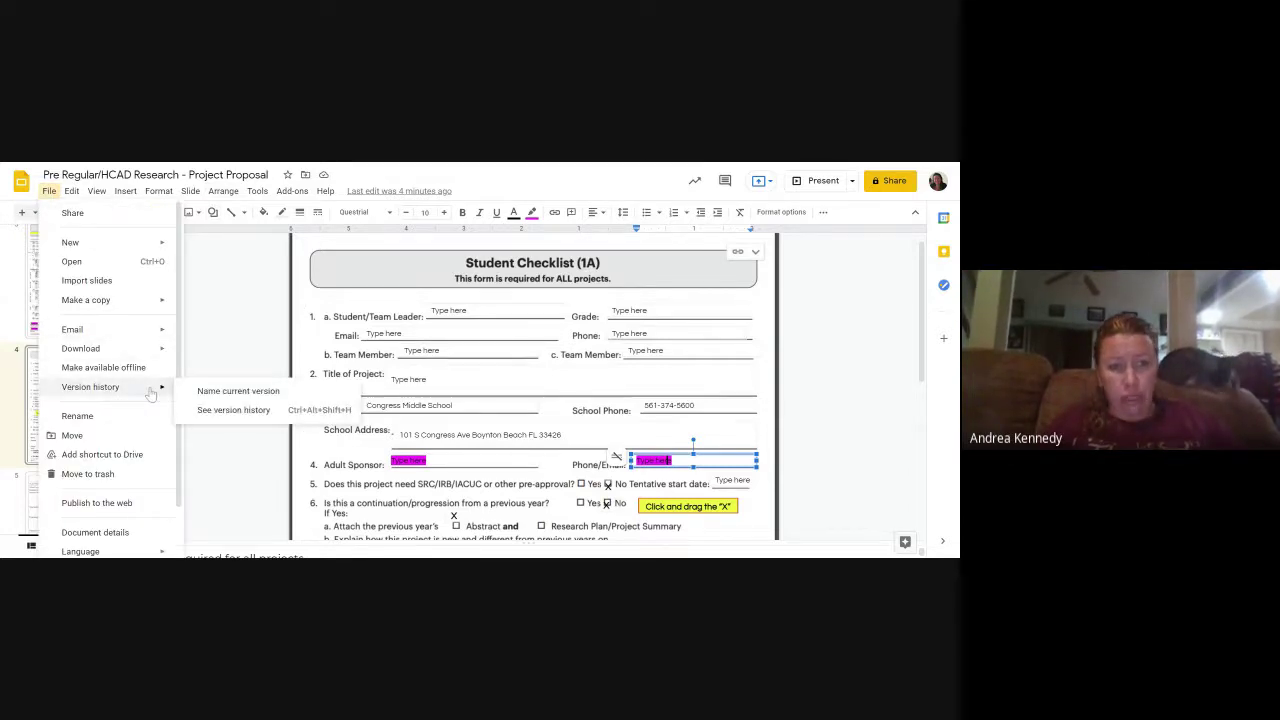
left_click(233, 410)
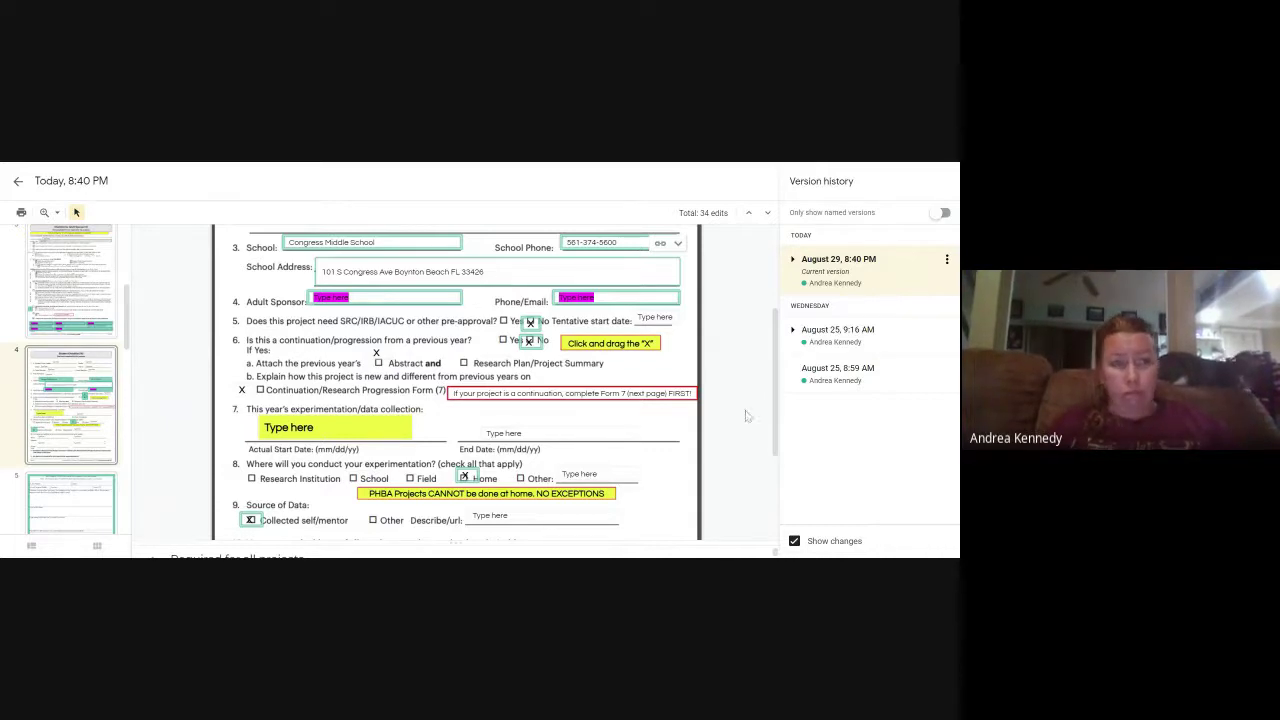
left_click(17, 182)
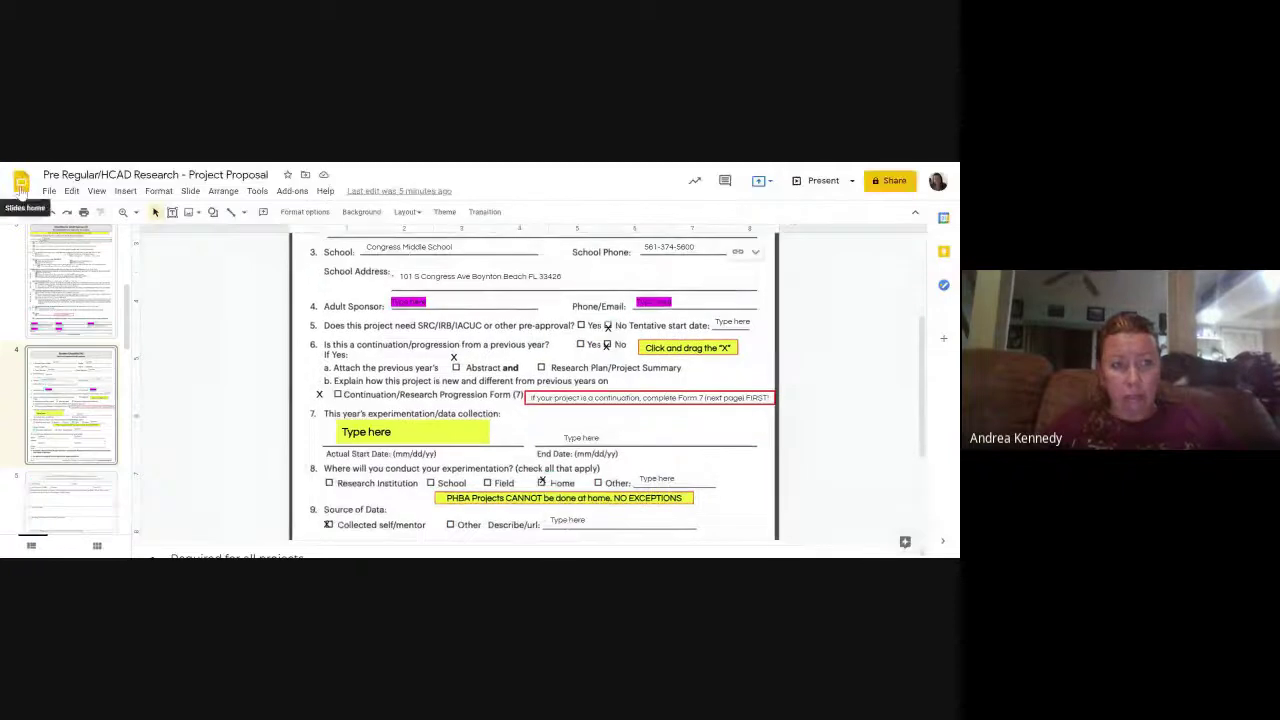
Step: Review the deck's sharing settings without changes, then advance to slide 9's approval signature sections
left_click(888, 181)
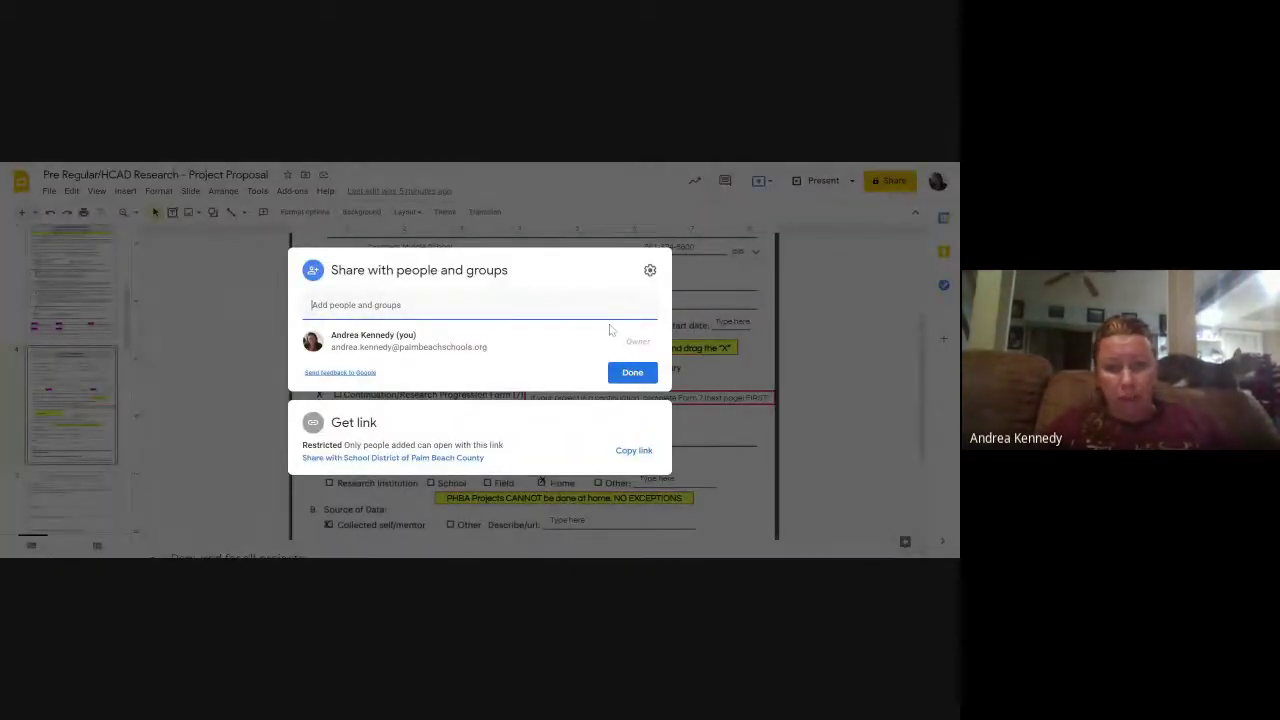
left_click(632, 373)
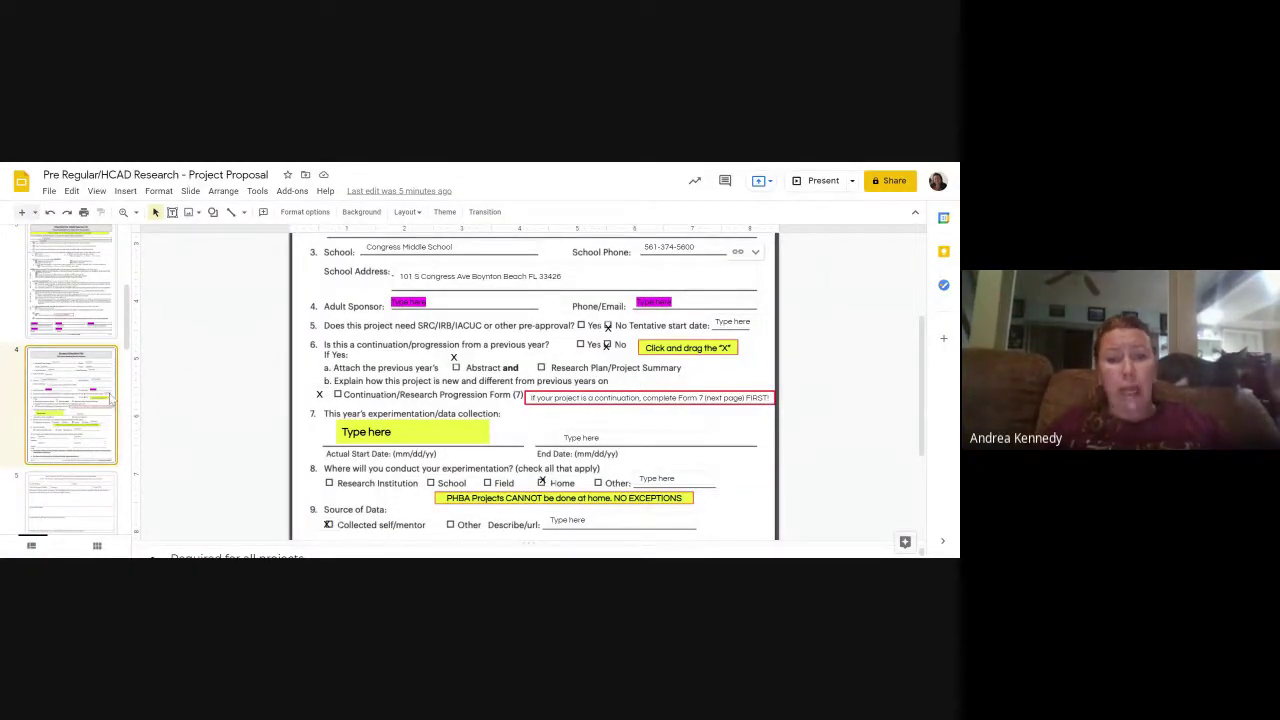
key("Down")
key("Down")
key("Down")
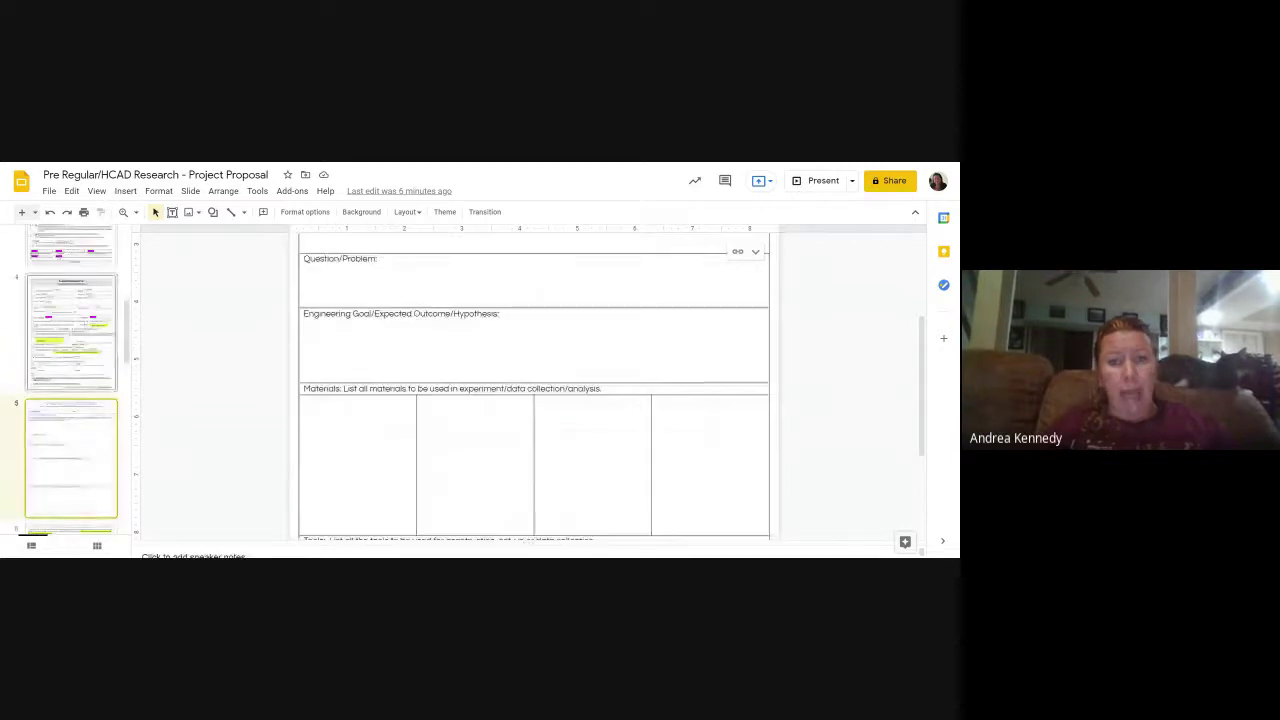
key("Down")
key("Down")
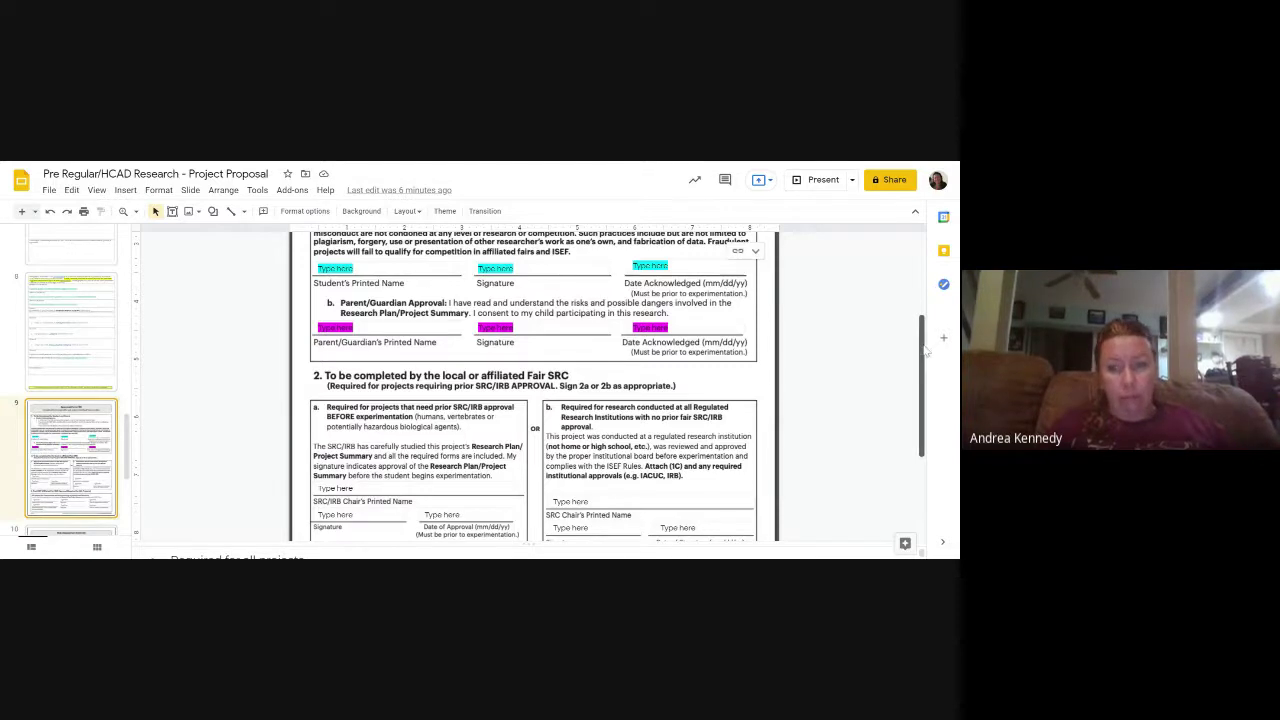
scroll(925, 350, "down", 1)
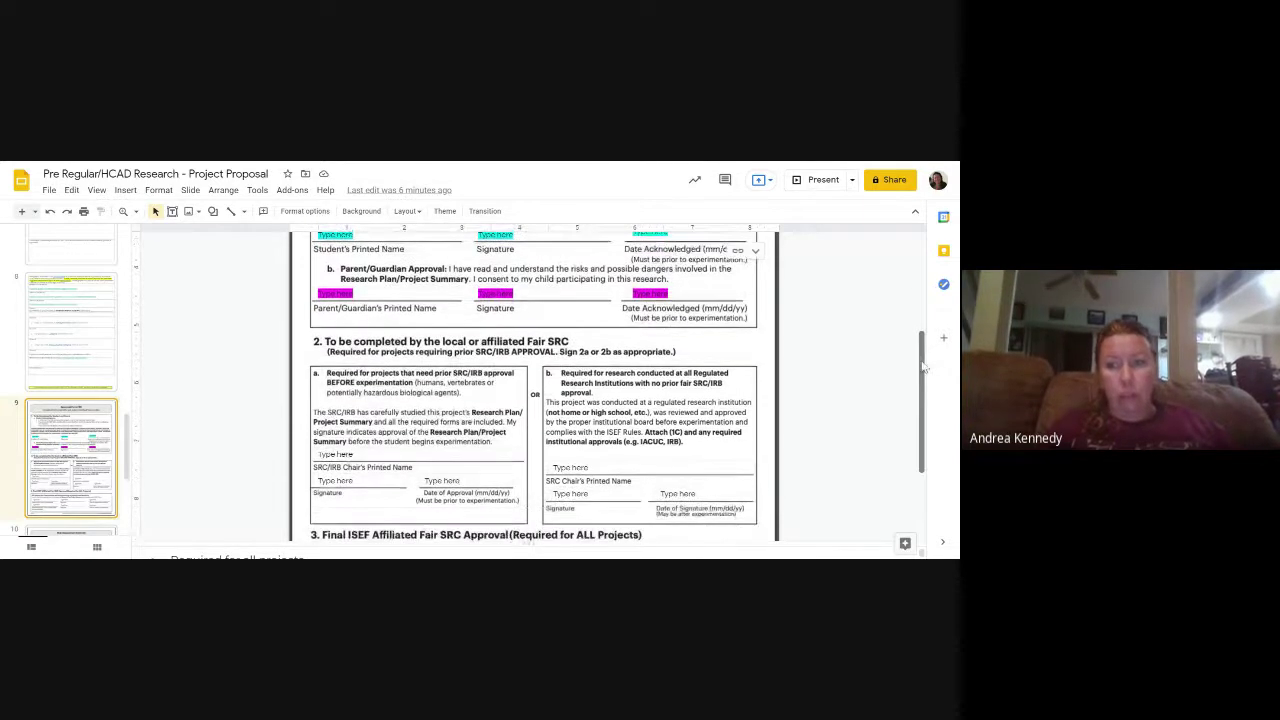
left_click(888, 184)
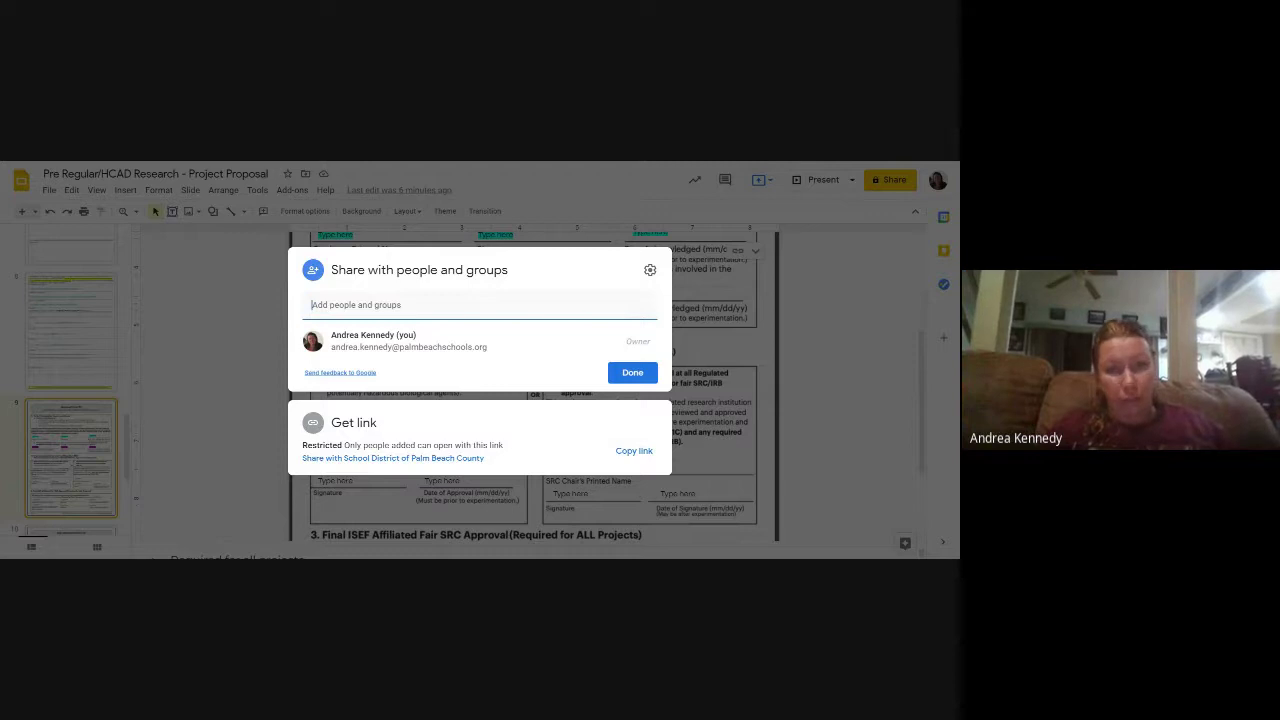
left_click(632, 374)
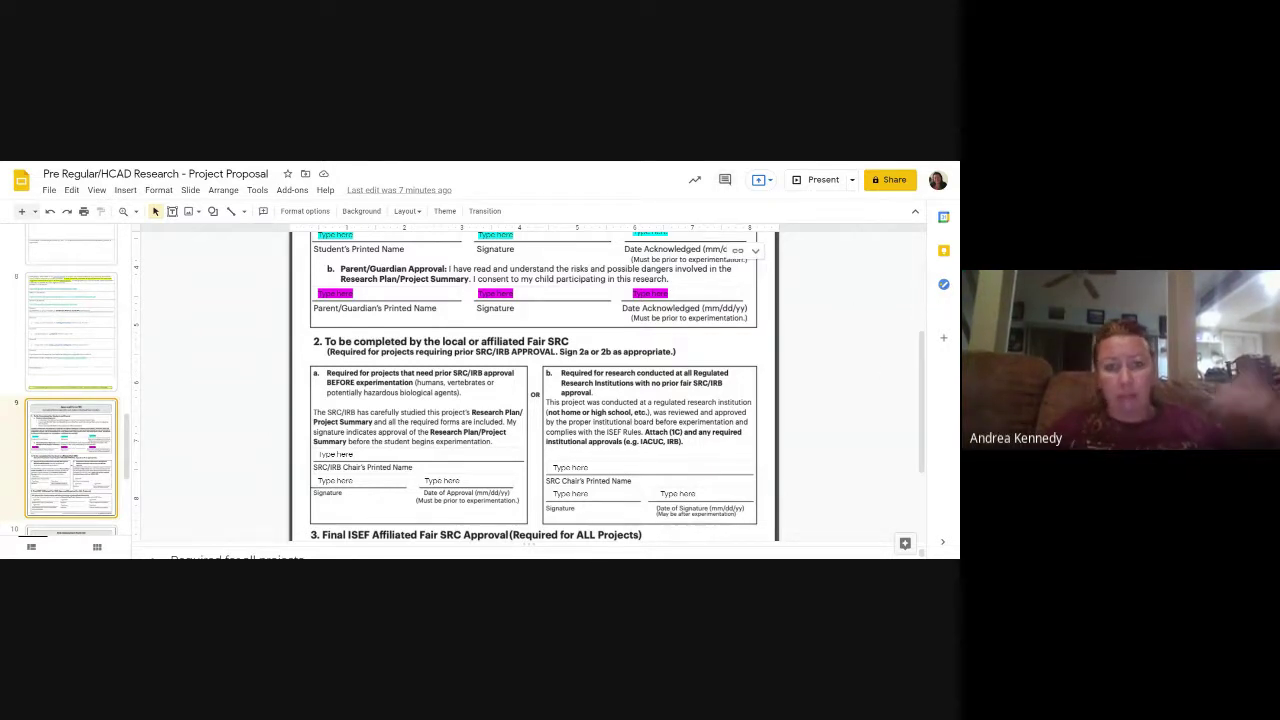
double_click(690, 292)
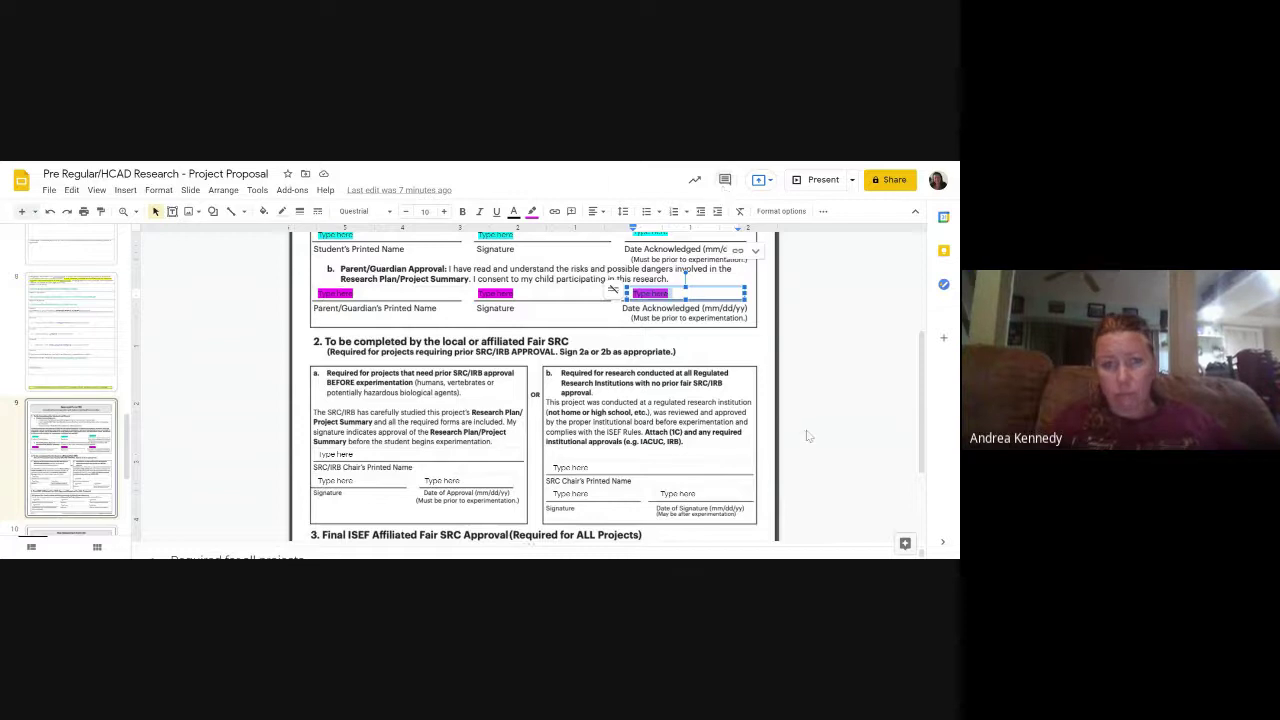
right_click(615, 176)
left_click(875, 333)
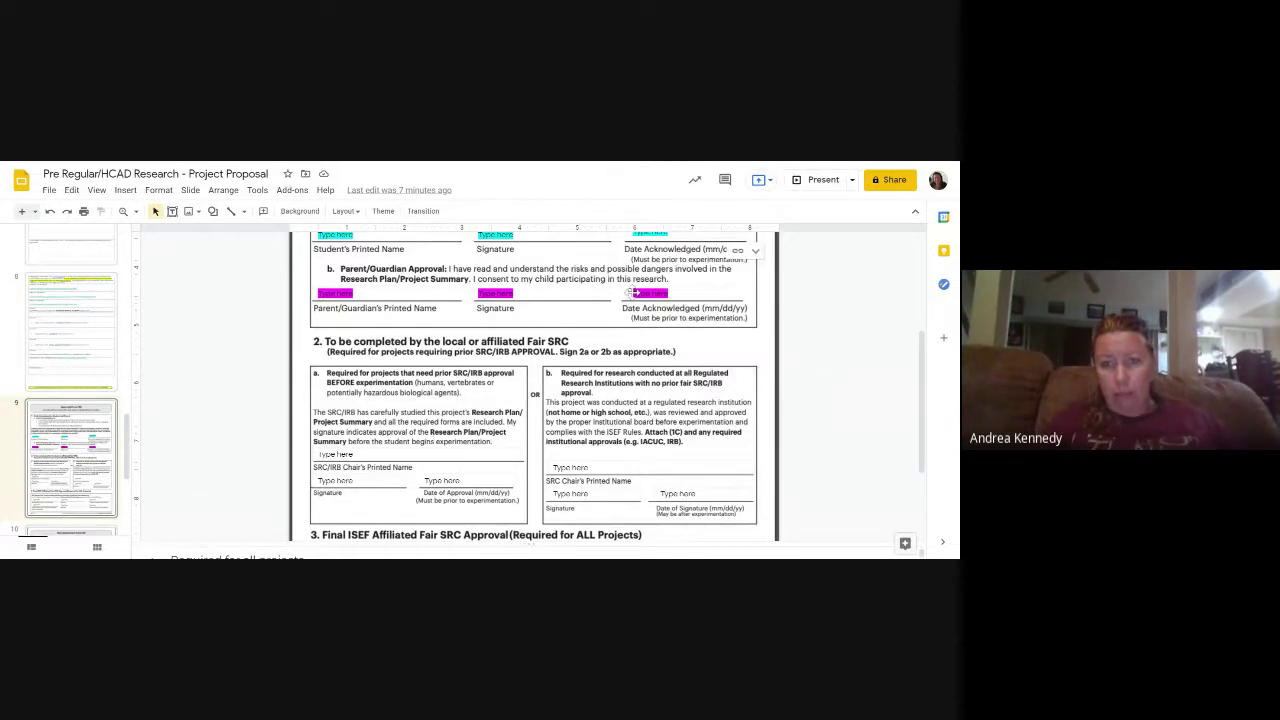
left_click(648, 292)
left_click_drag(642, 293, 632, 293)
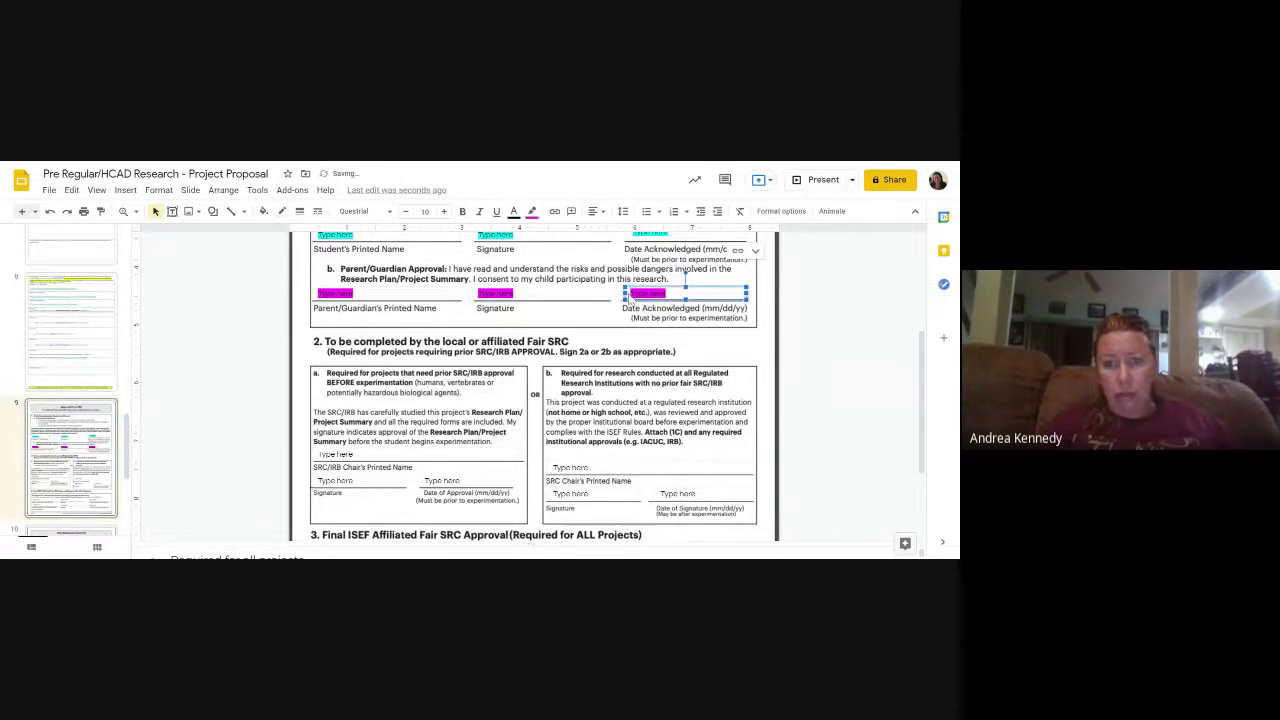
left_click(571, 211)
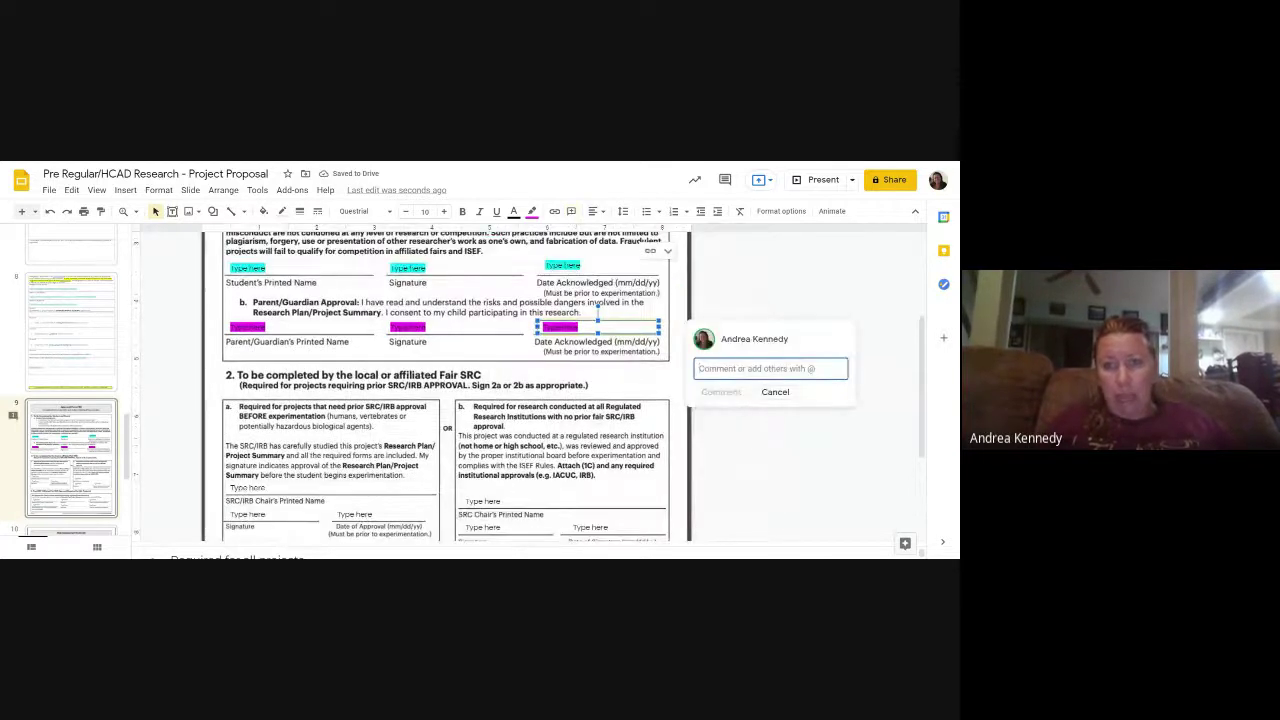
type("Momm")
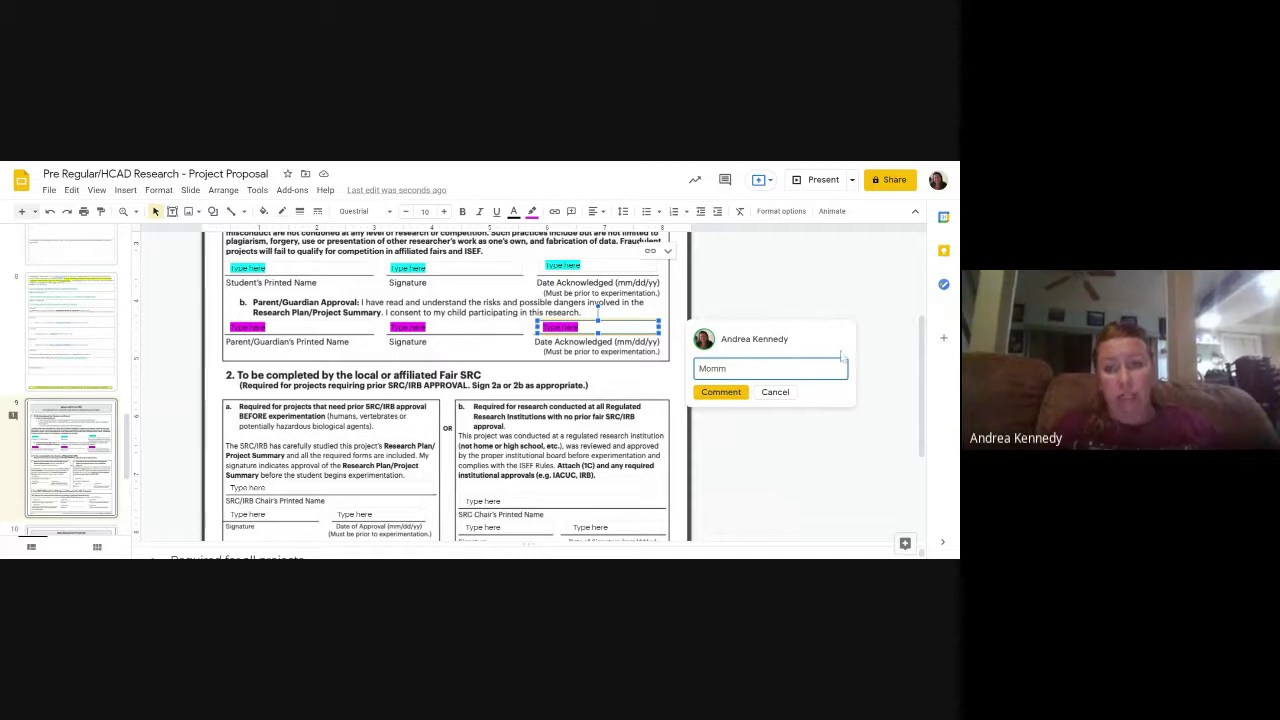
left_click(789, 398)
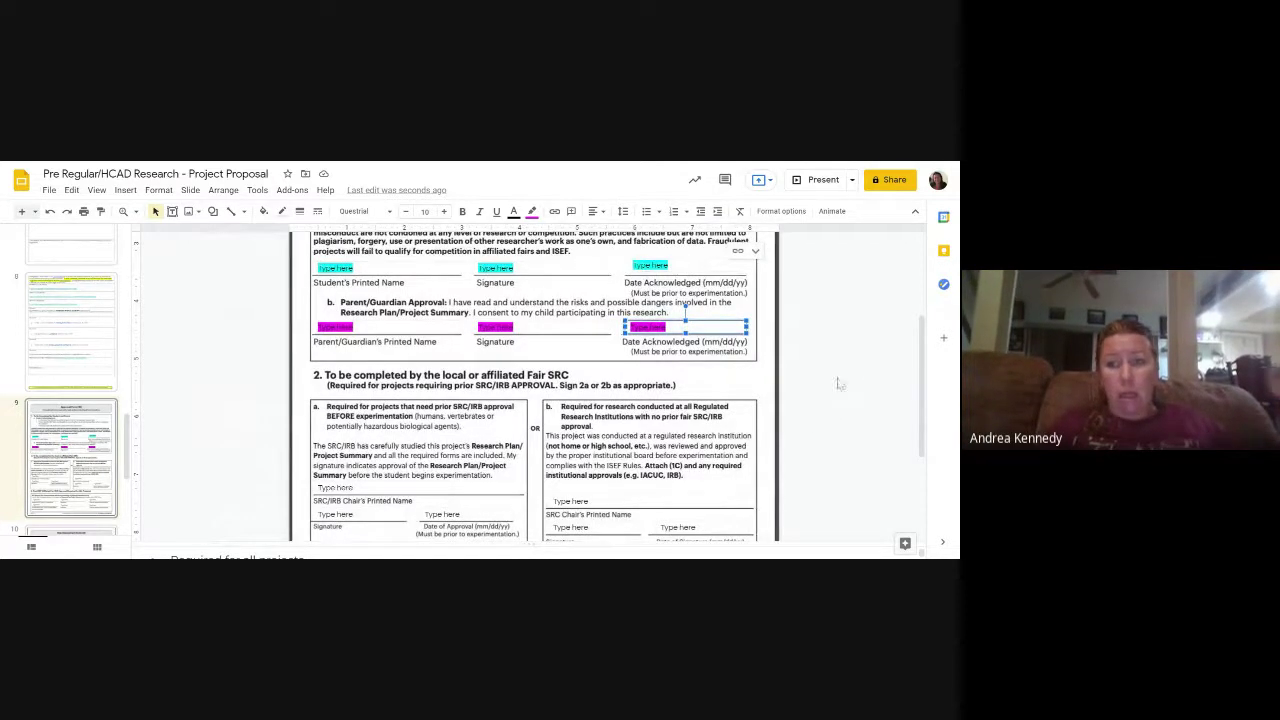
left_click_drag(927, 400, 926, 287)
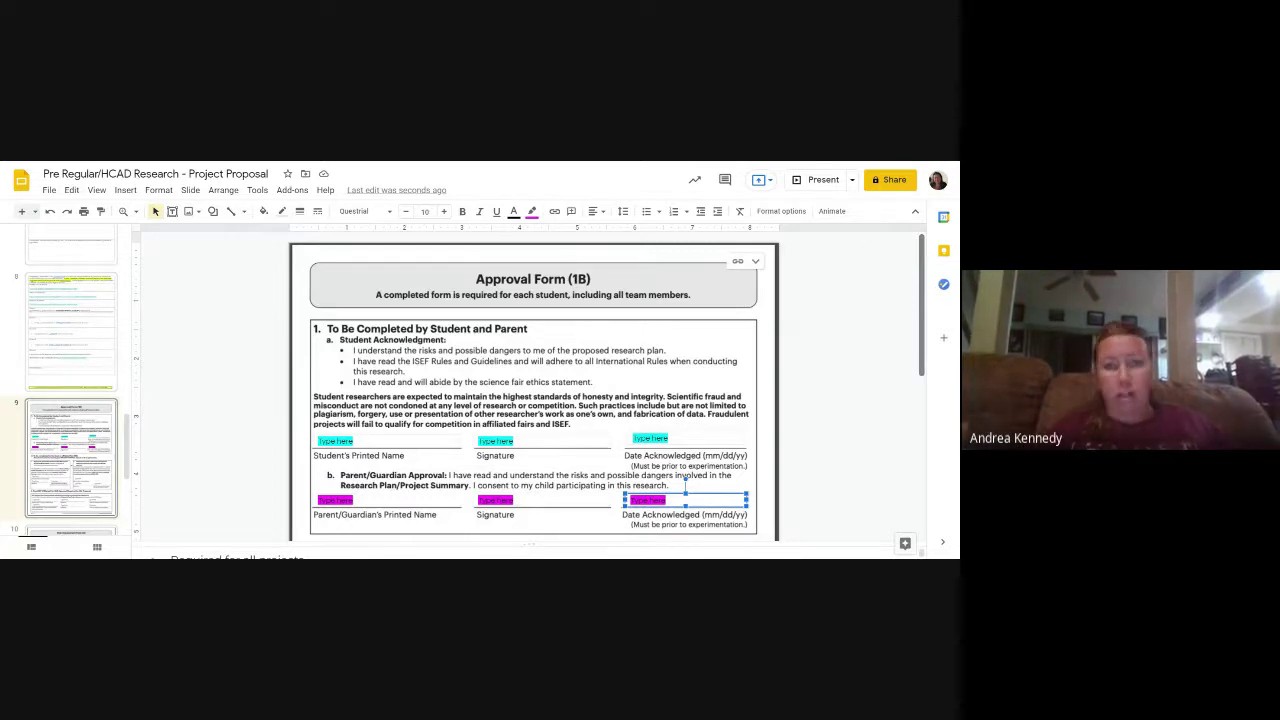
Step: Return to slide 1, the proposal cover
left_click(91, 322)
key("Up")
key("Up")
key("Up")
key("Up")
key("Up")
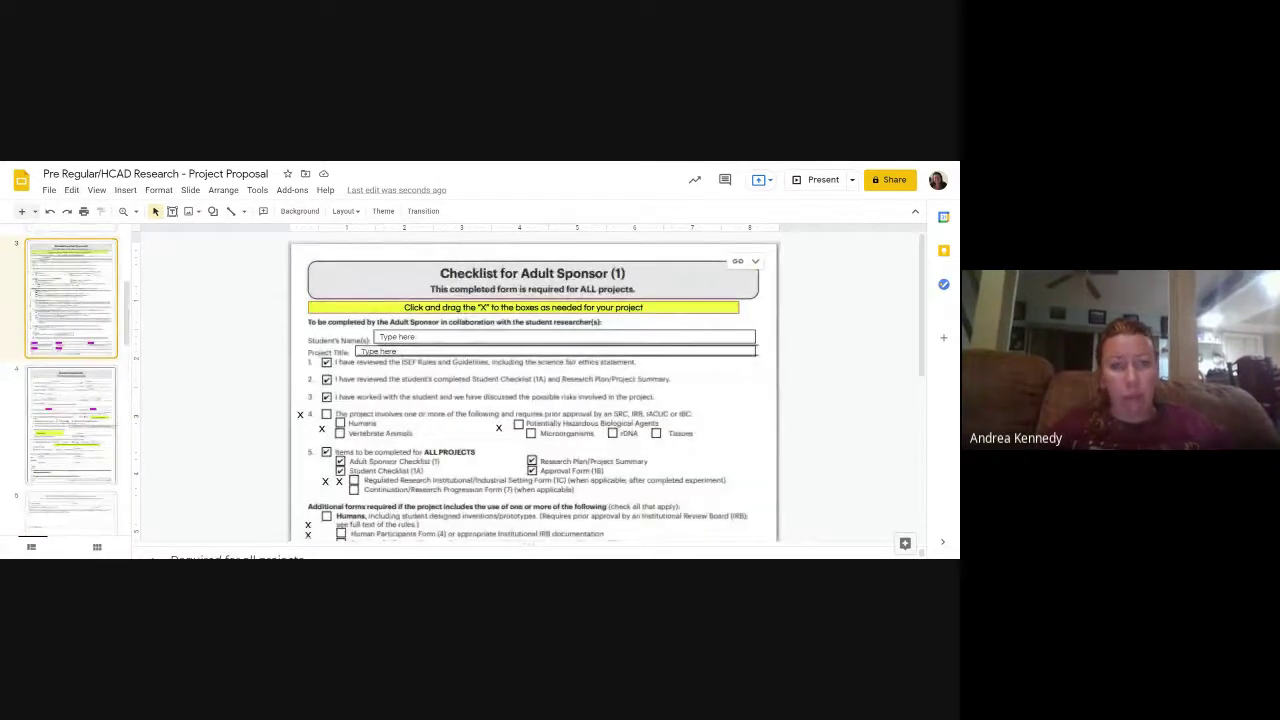
key("Up")
key("Up")
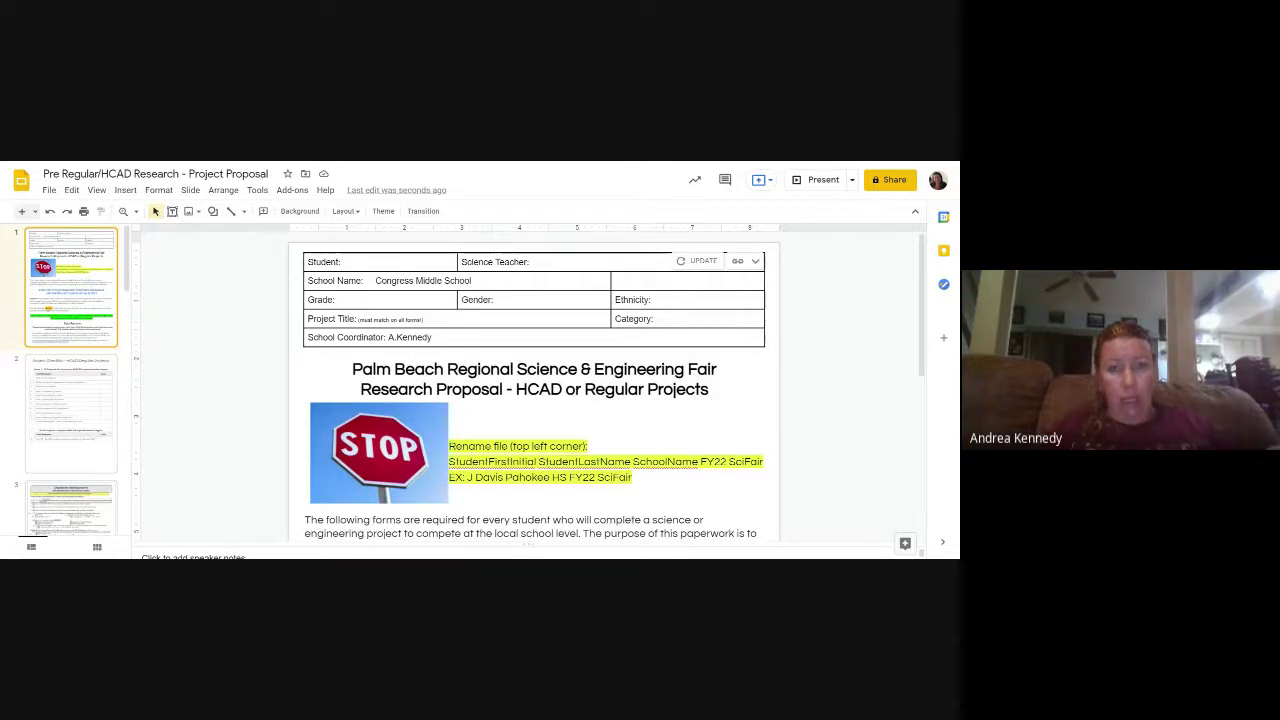
Step: Go to slide 4's Student Checklist and scroll to the experimentation dates and location section
left_click(71, 413)
scroll(611, 384, "down", 8)
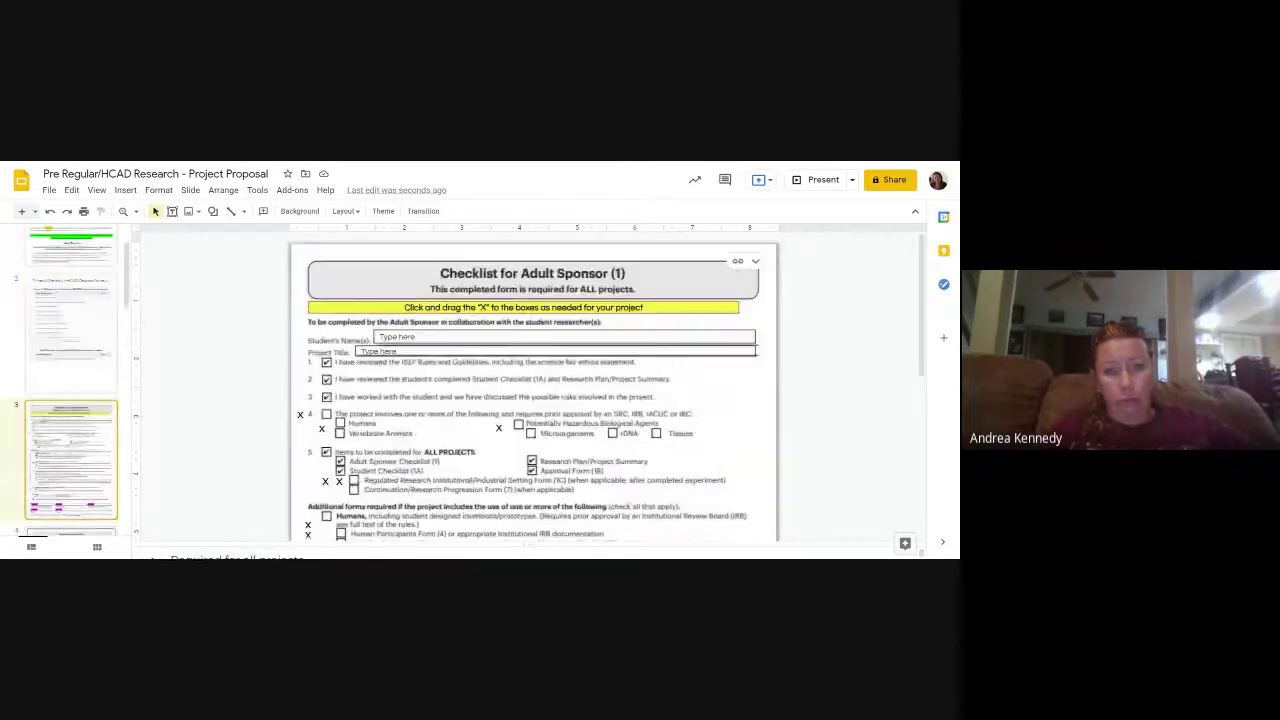
scroll(611, 384, "down", 3)
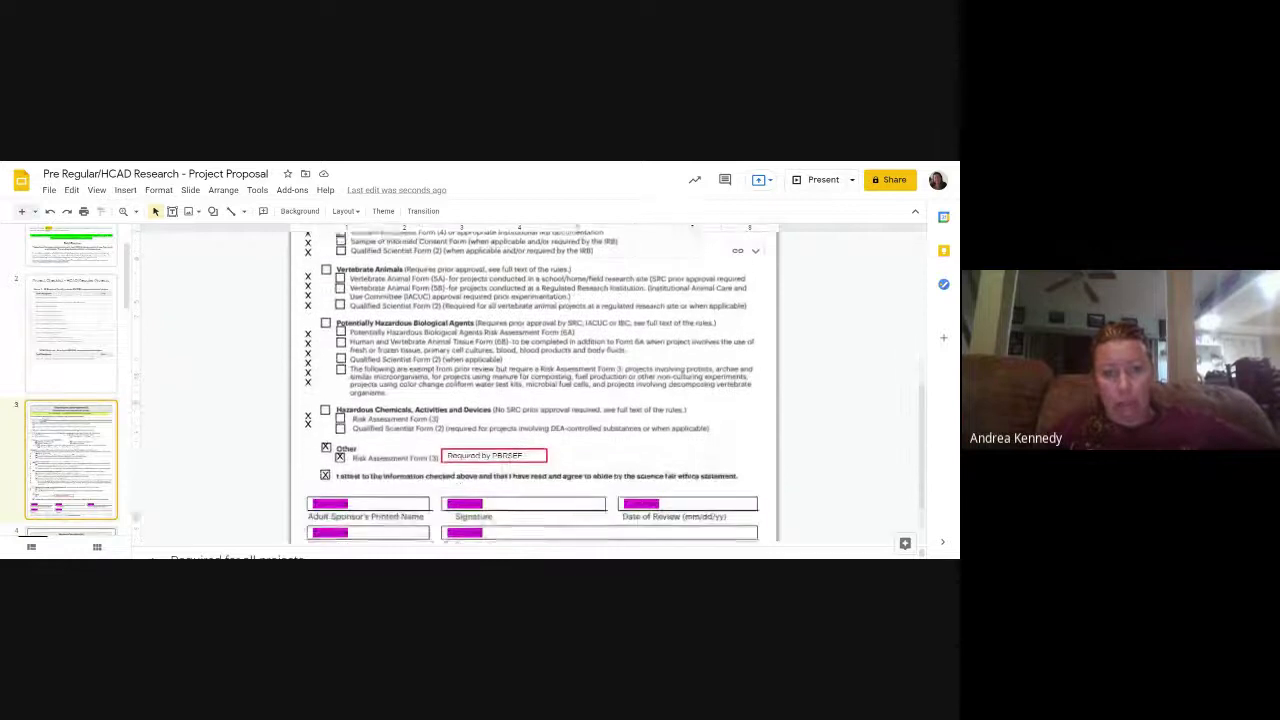
scroll(71, 400, "down", 2)
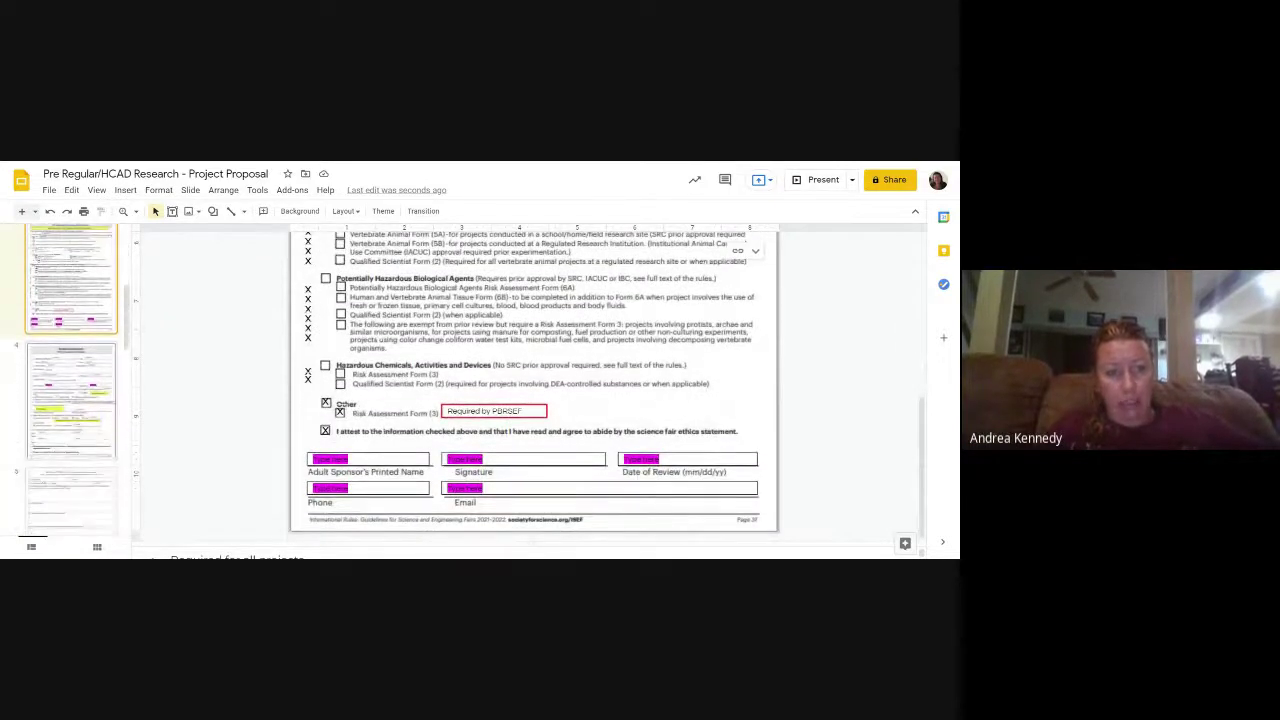
scroll(541, 313, "down", 3)
scroll(533, 384, "up", 3)
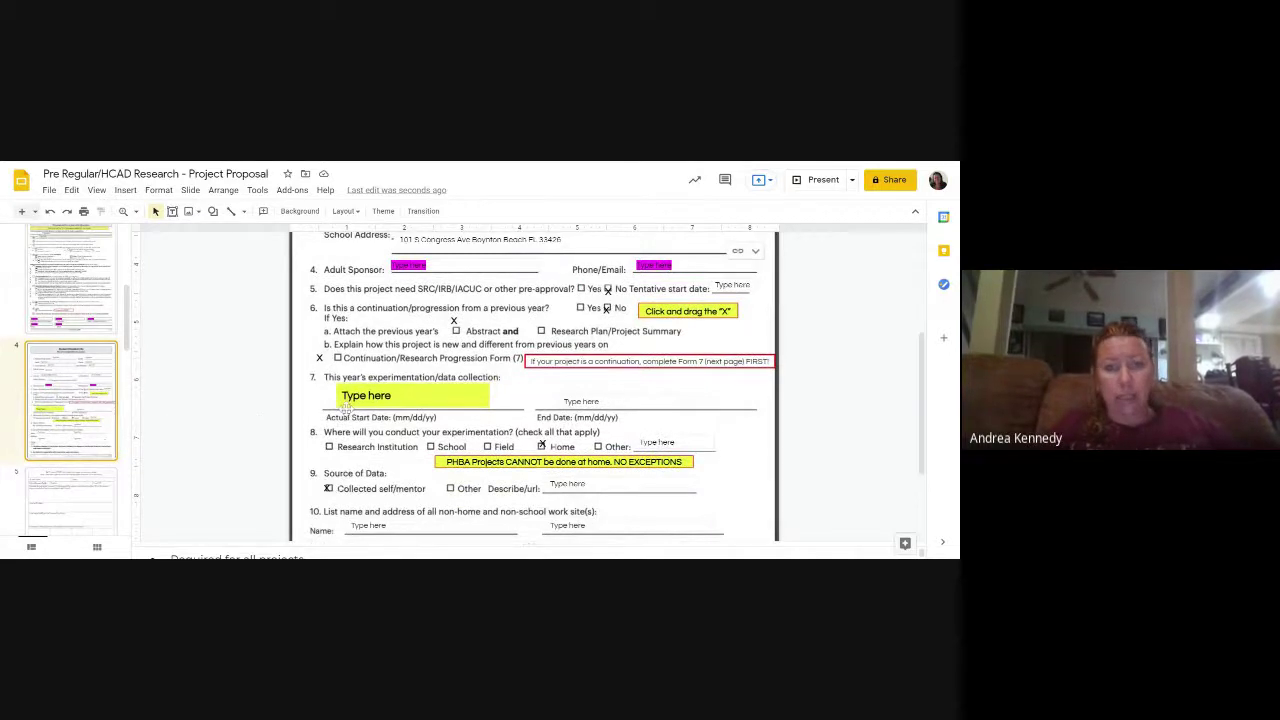
Step: Point out the experimentation Start Date and End Date entry fields
left_click(410, 396)
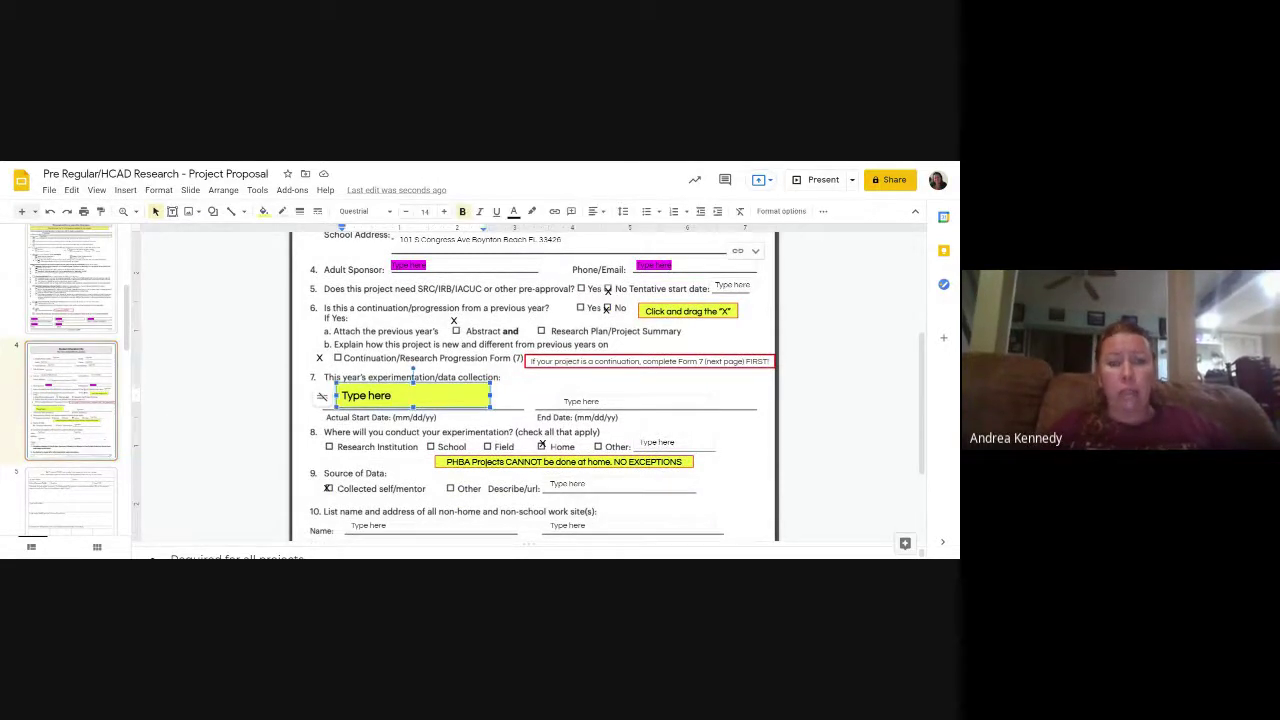
left_click(565, 401)
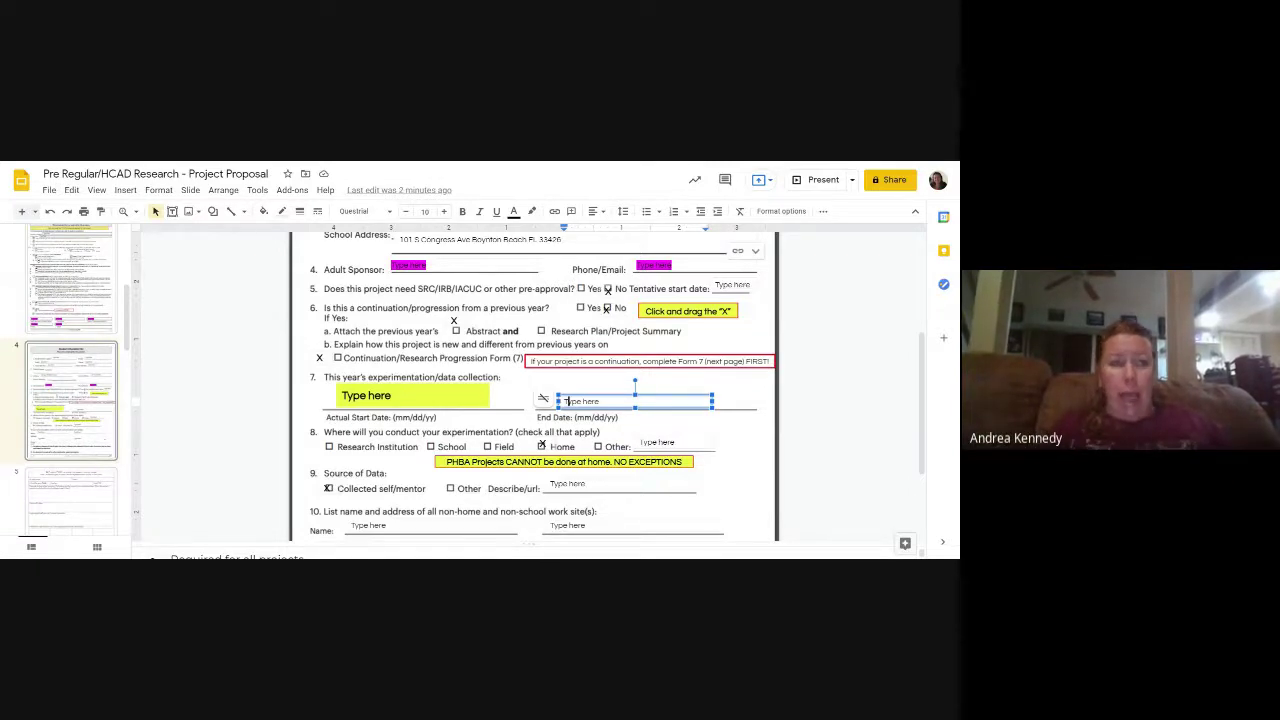
left_click(49, 190)
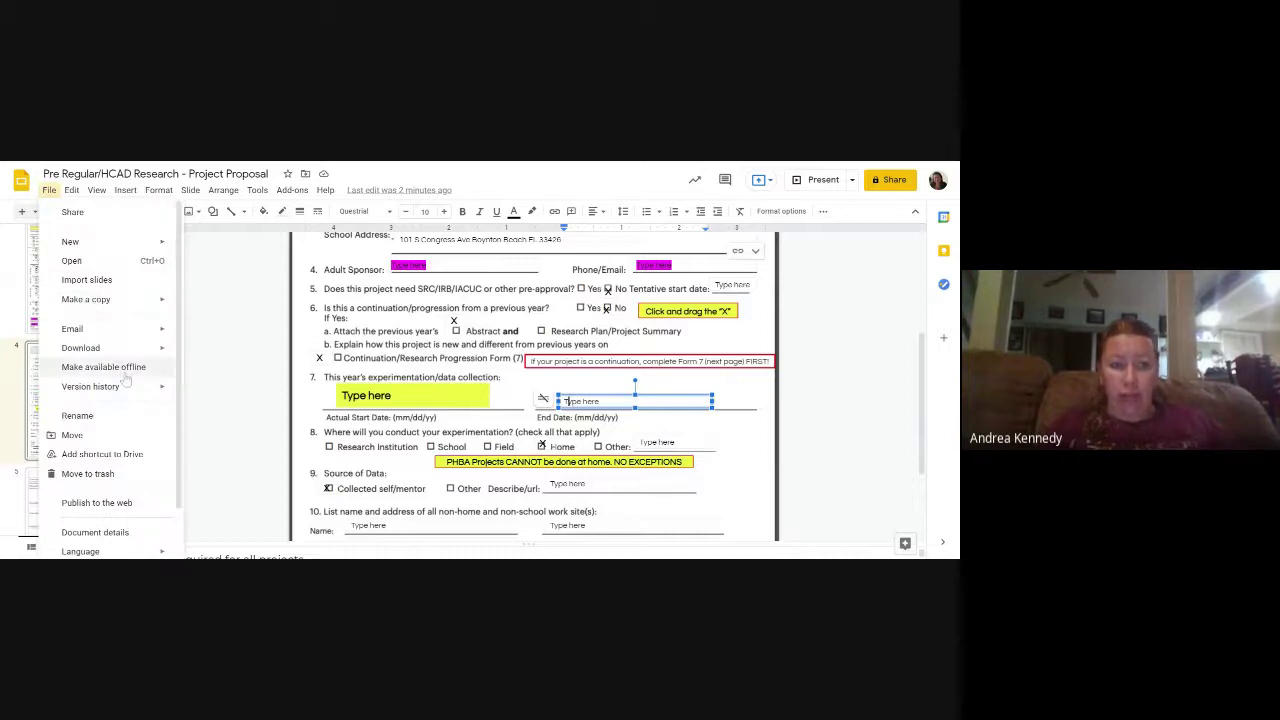
left_click(238, 357)
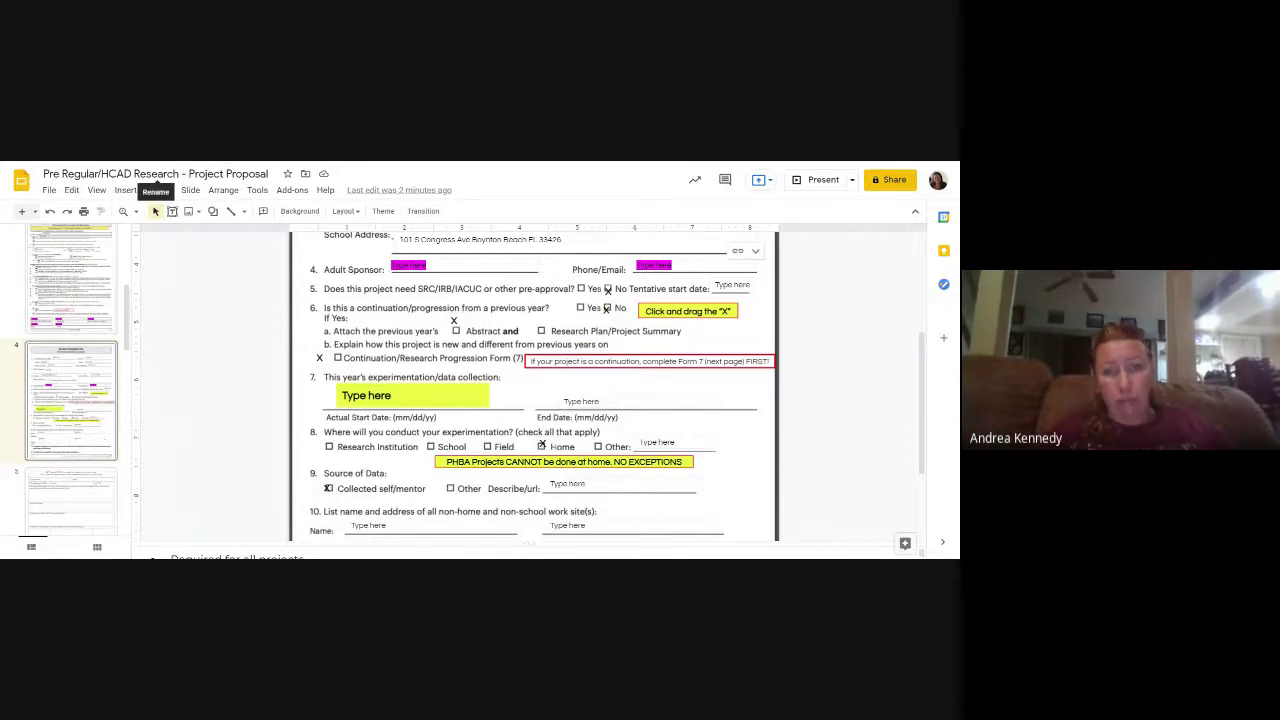
Step: Open the presentation's version history from the File menu
left_click(48, 190)
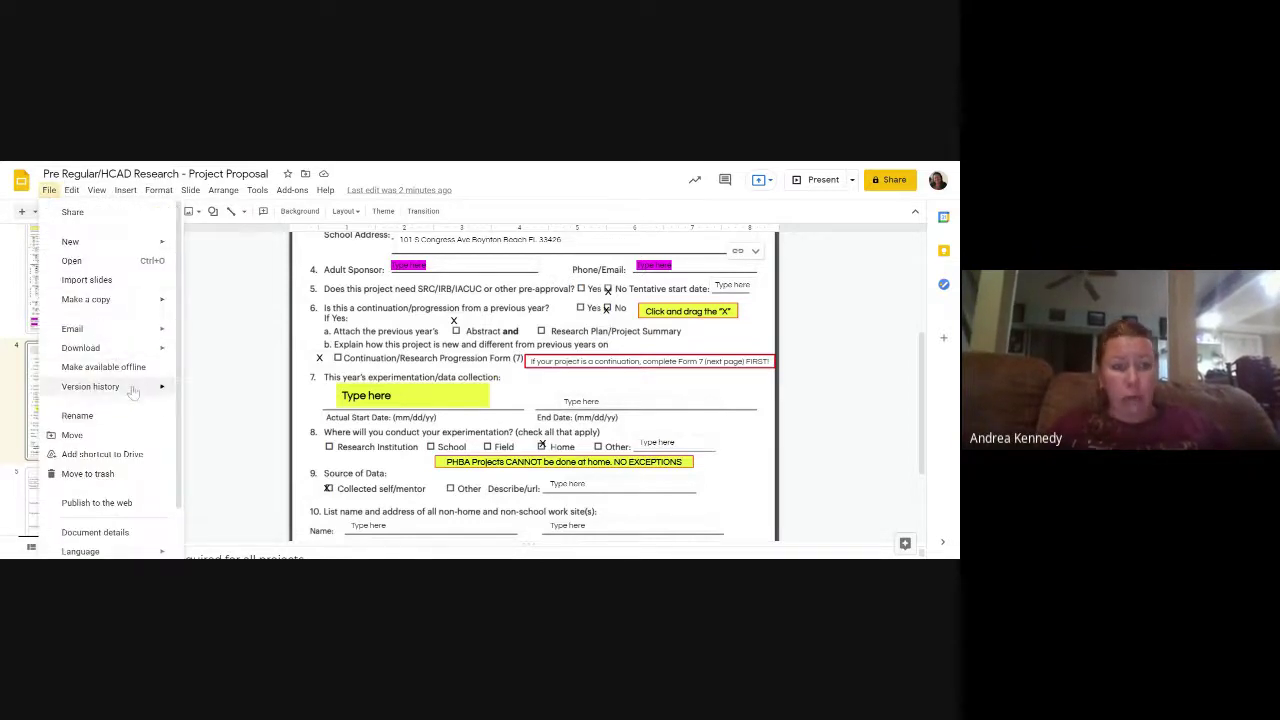
mouse_move(140, 387)
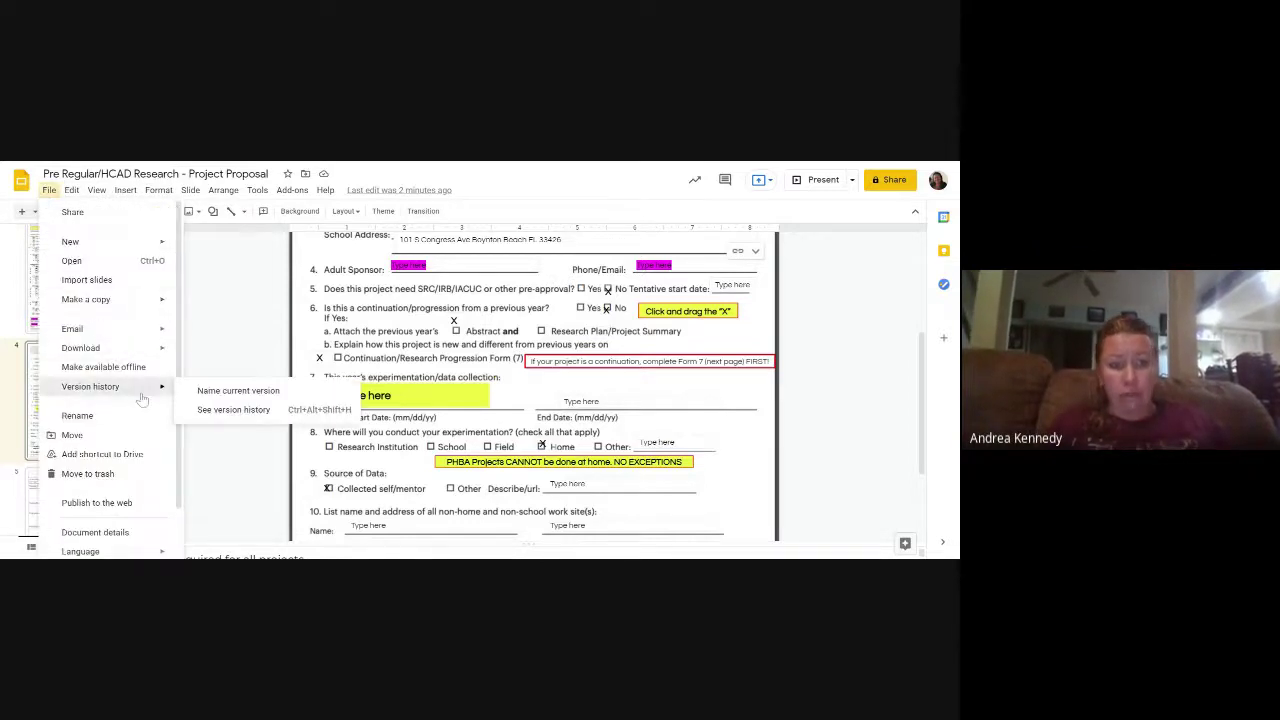
left_click(240, 412)
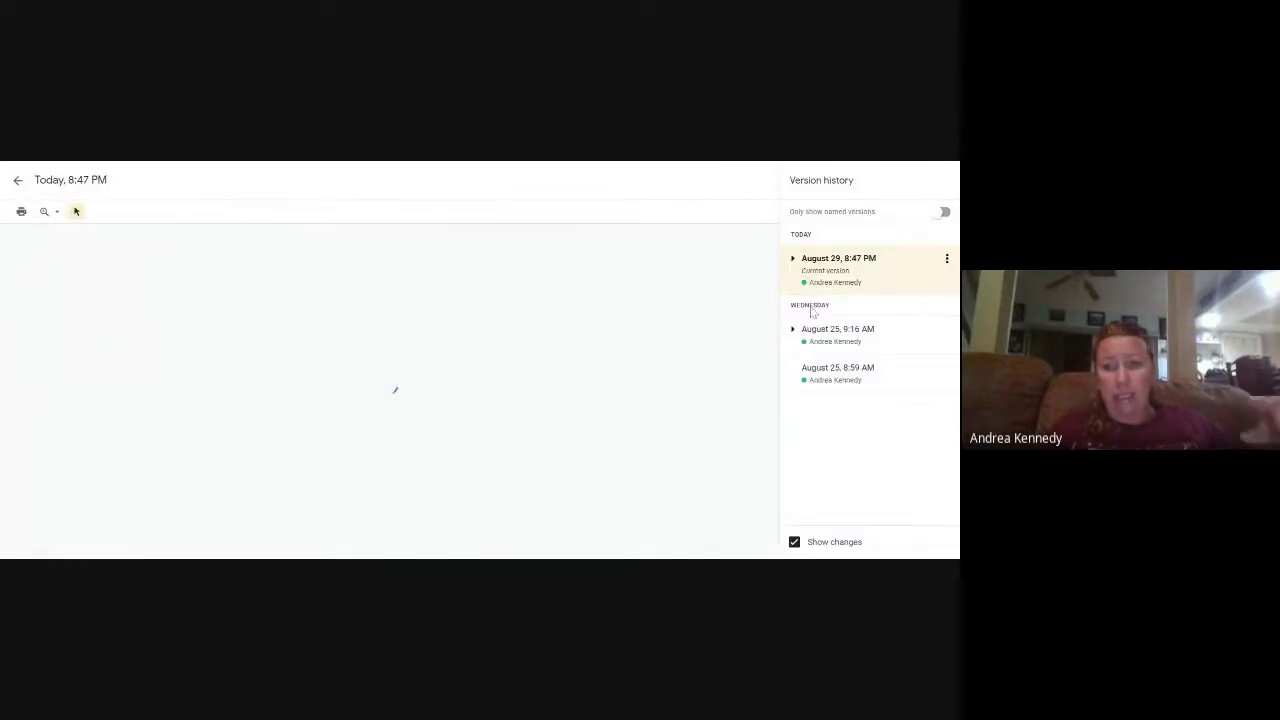